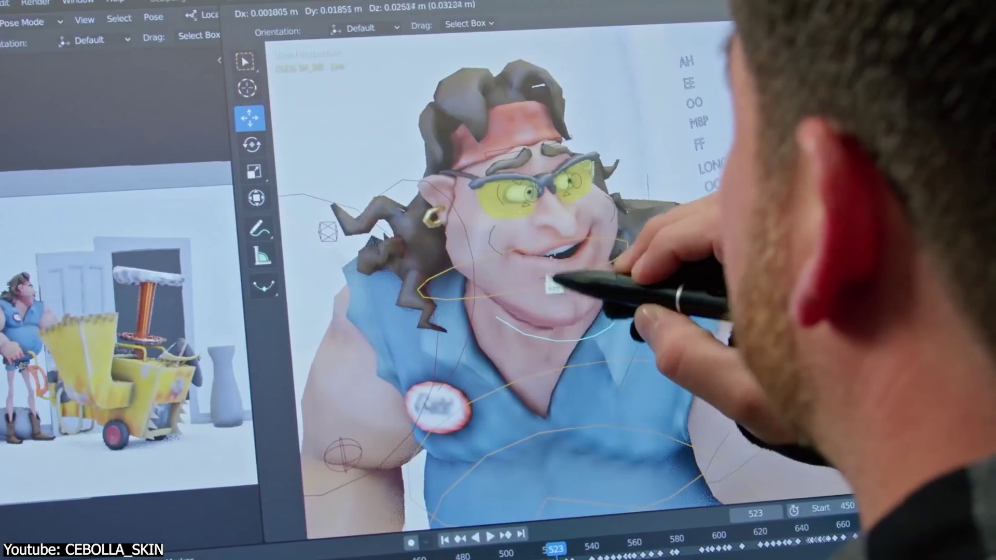
- Round the selected object into a smooth sphere using subdivision levels 2 and 3
left_click_drag(590, 285, 563, 249)
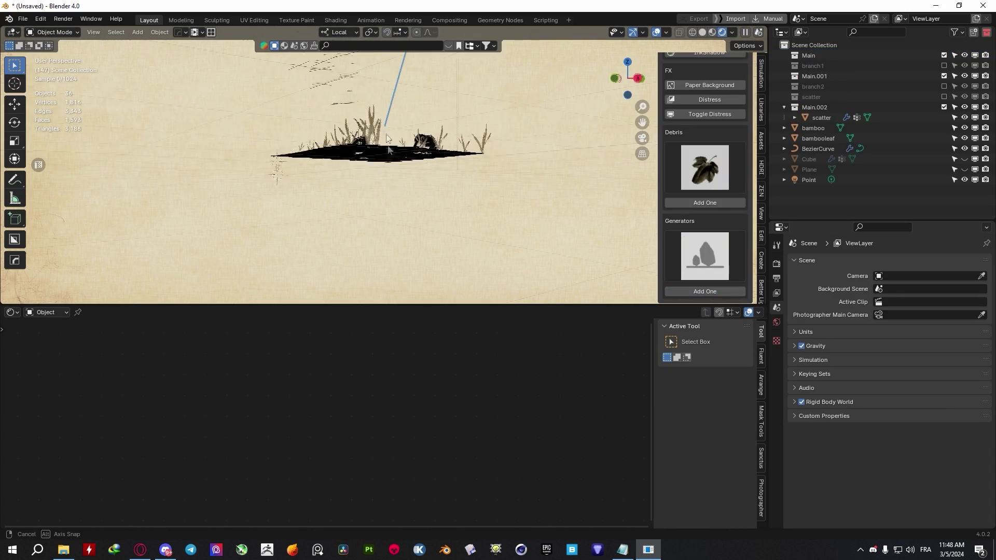
middle_click_drag(388, 140, 461, 185)
left_click(441, 171)
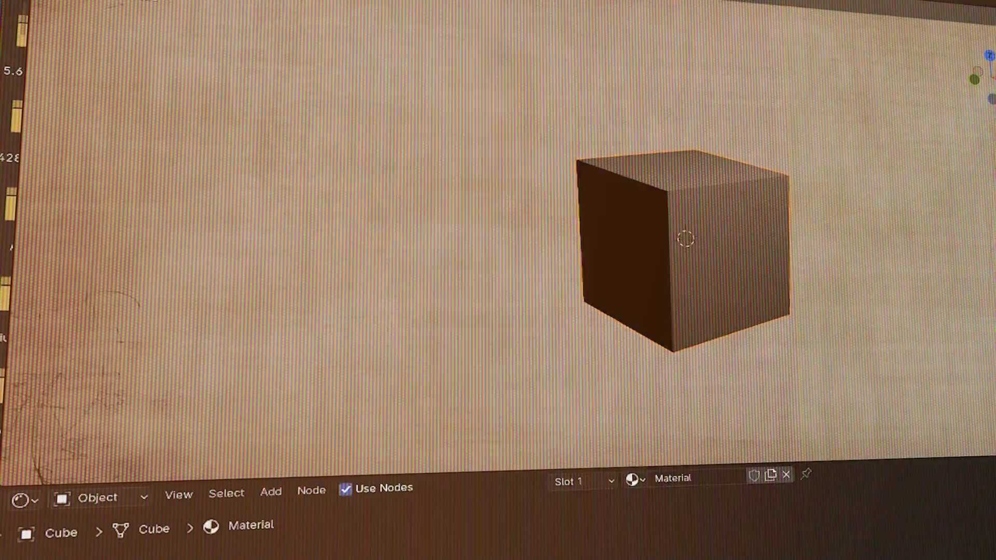
key("ctrl+2")
key("ctrl+3")
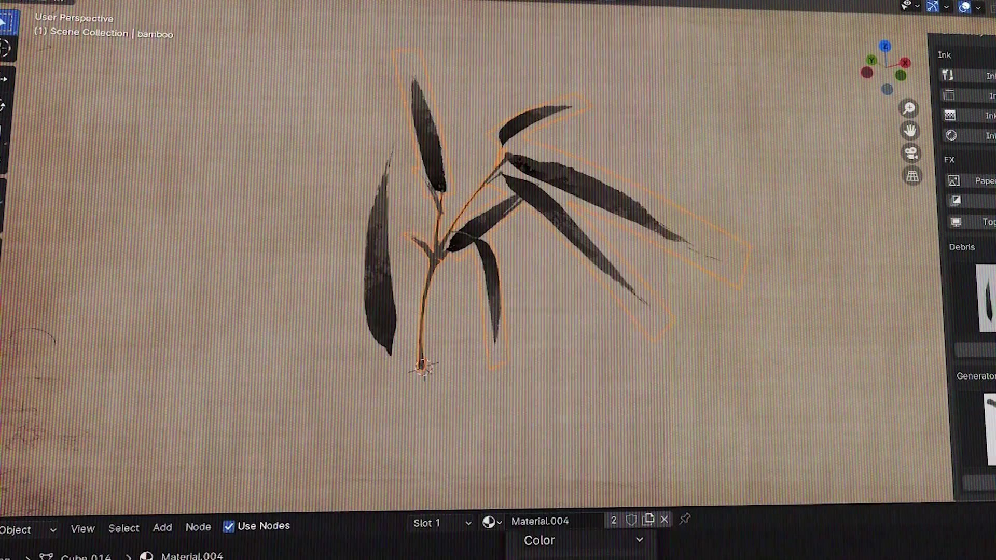
- Add a stone asset from the InkTool Debris thumbnails to the scene
scroll(623, 244, "down", 3)
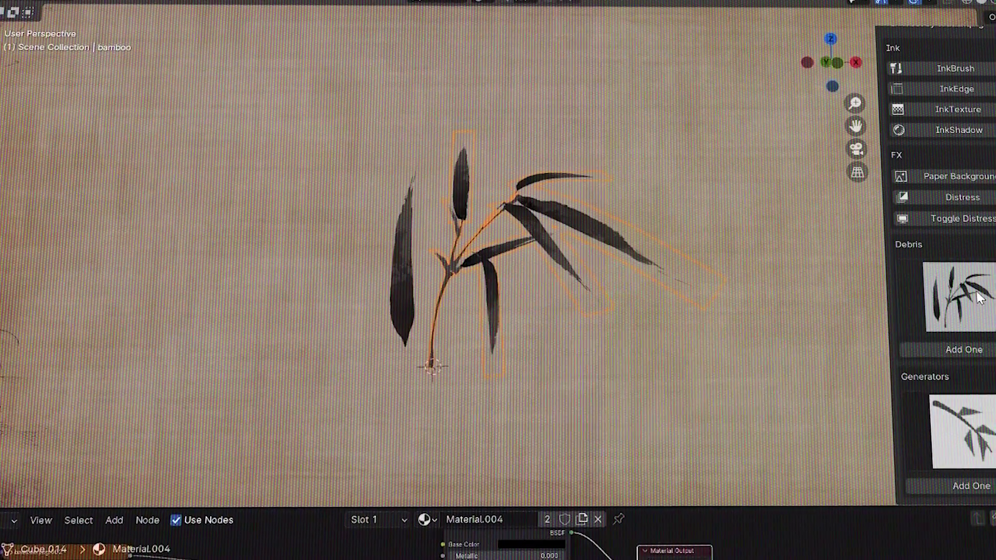
left_click(968, 298)
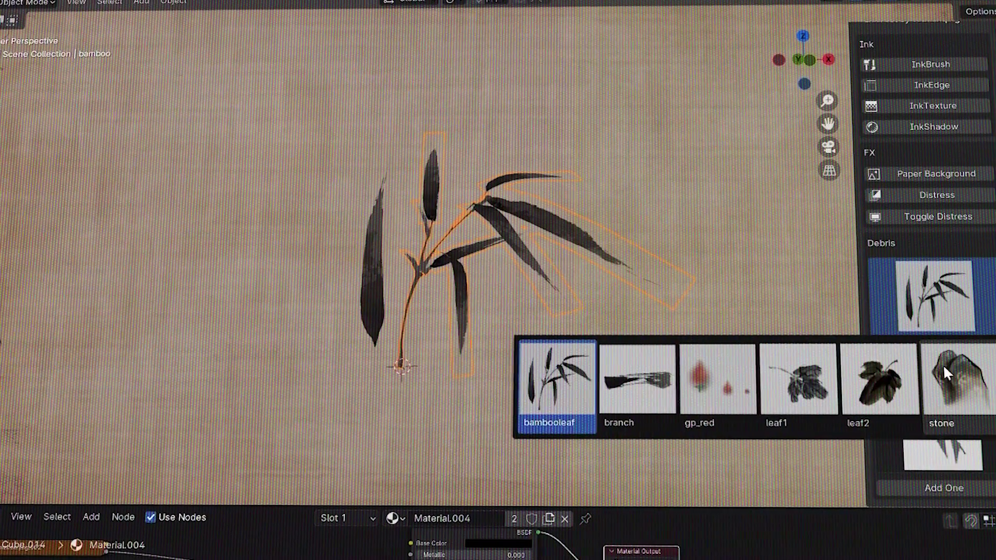
left_click(975, 378)
left_click(986, 351)
left_click(940, 351)
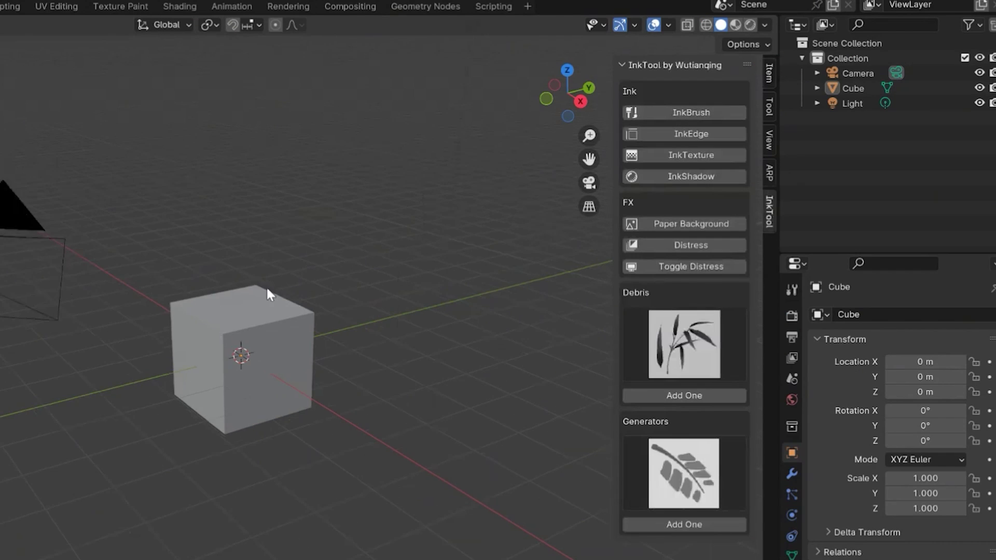
- Select the cube and orbit and zoom the view around it
middle_click_drag(268, 294, 307, 282)
left_click(258, 342)
middle_click_drag(258, 342, 302, 312)
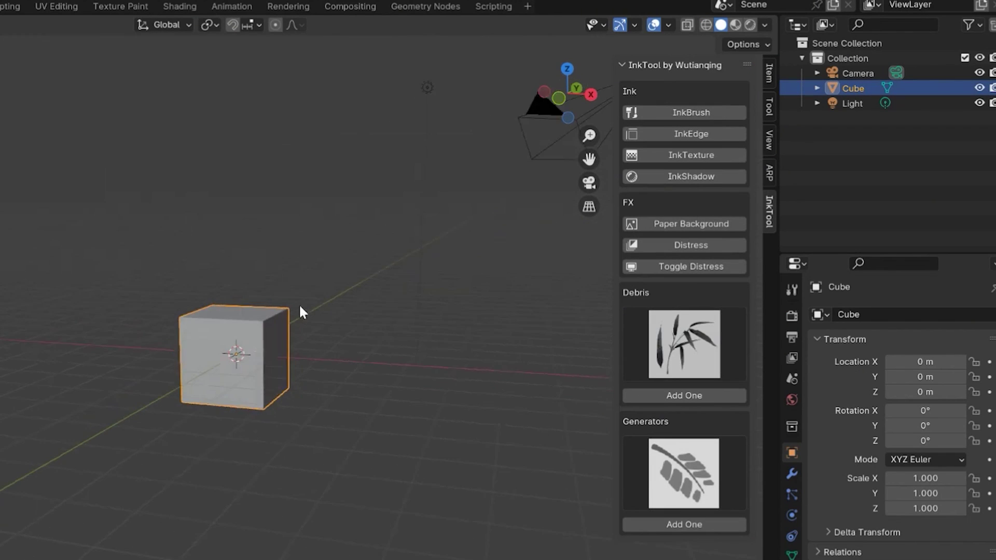
scroll(303, 312, "up", 2)
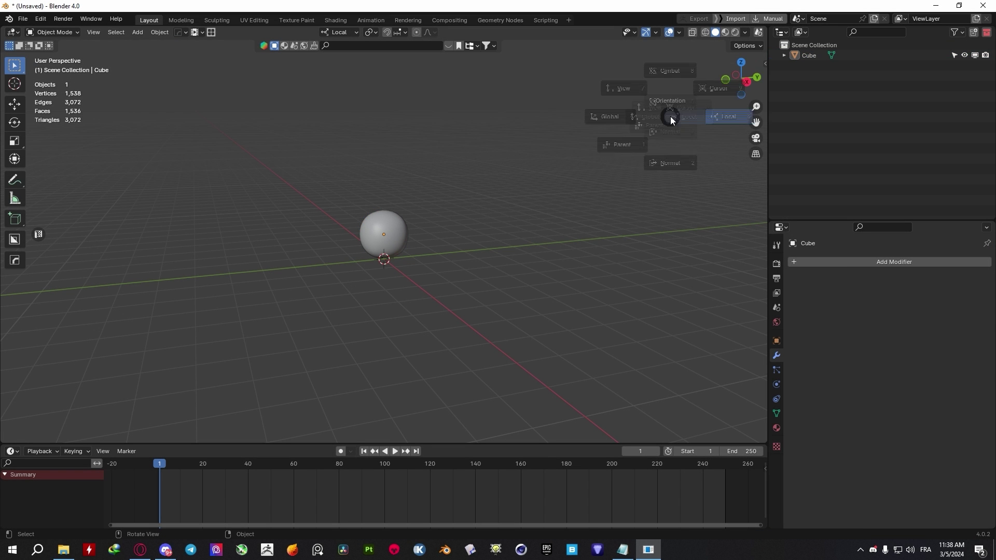
left_click(670, 116)
- In the InkTool sidebar, apply Paper Background with the viewport in Rendered shading
key("n")
left_click(761, 428)
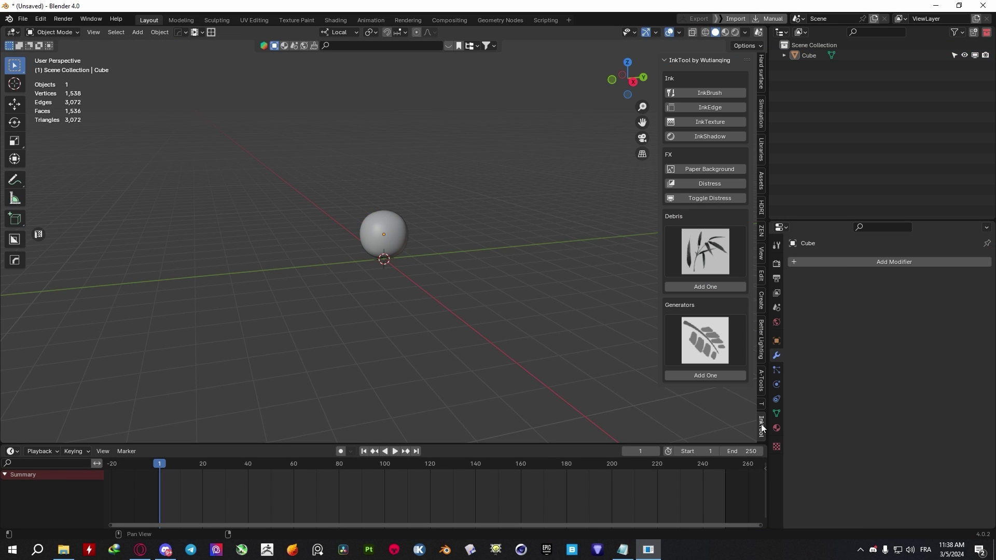
key("z")
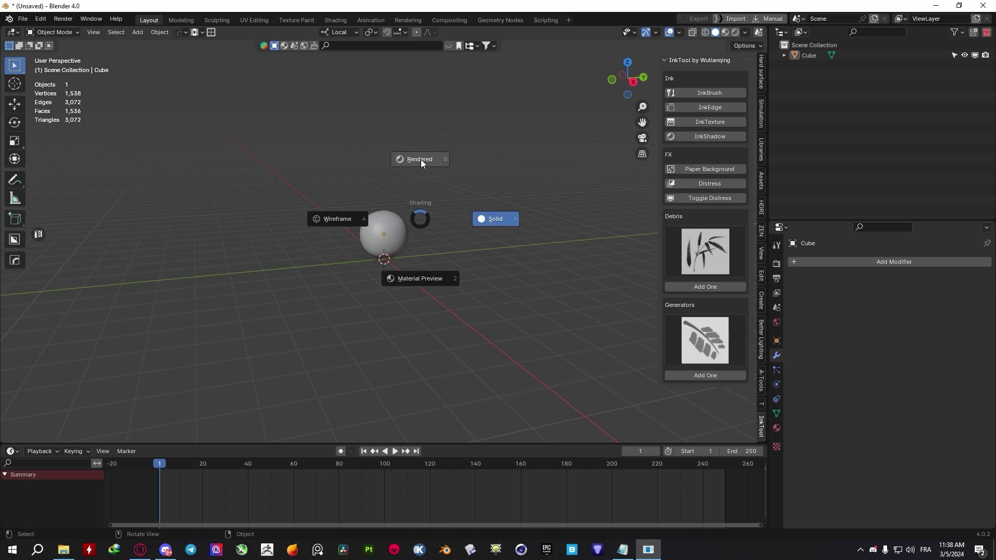
left_click(421, 160)
left_click(715, 175)
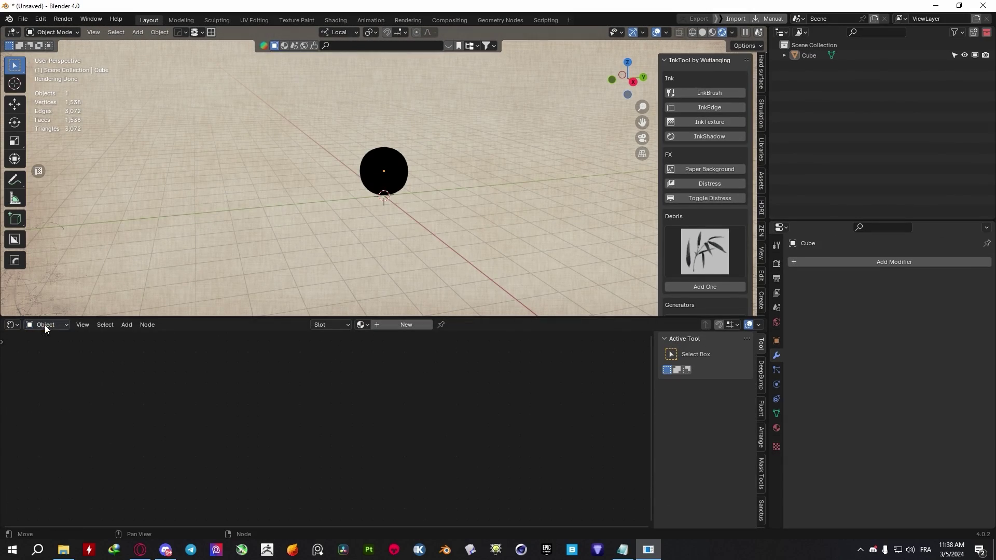
- Show the World node tree in the Shader Editor with the bg group expanded
left_click(45, 325)
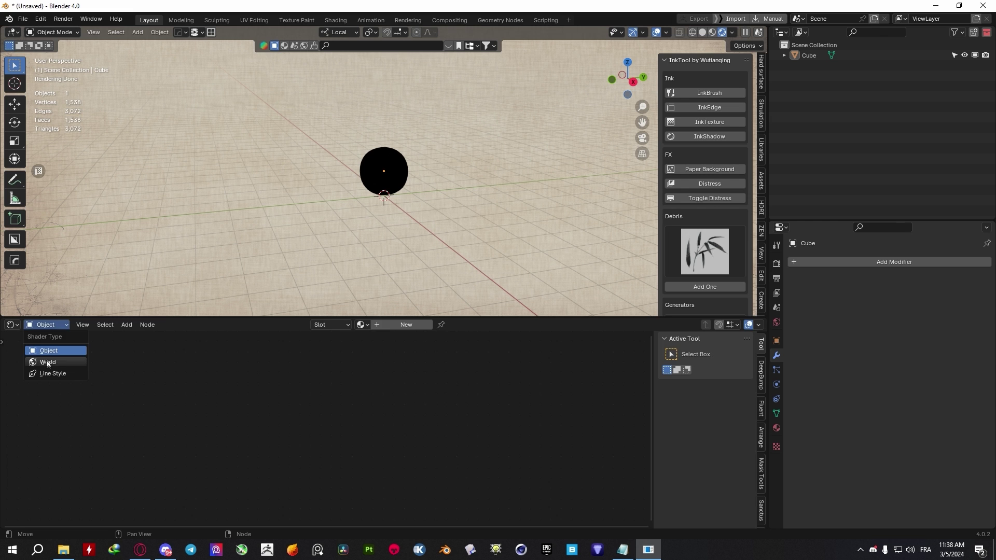
left_click(47, 363)
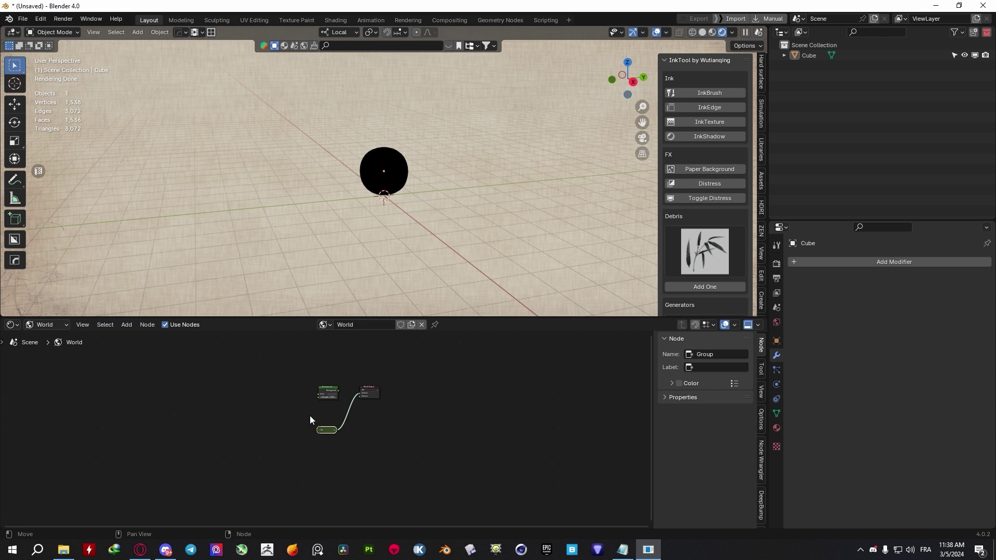
key("h")
scroll(327, 440, "up", 5)
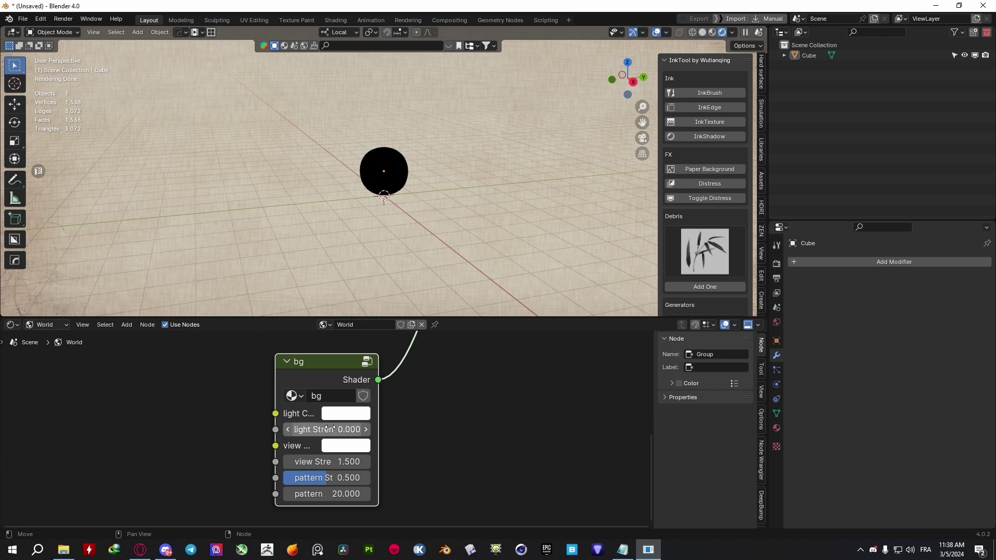
- Give the paper a pale-yellow light colour, a peach view colour and pattern 29.1
left_click(338, 415)
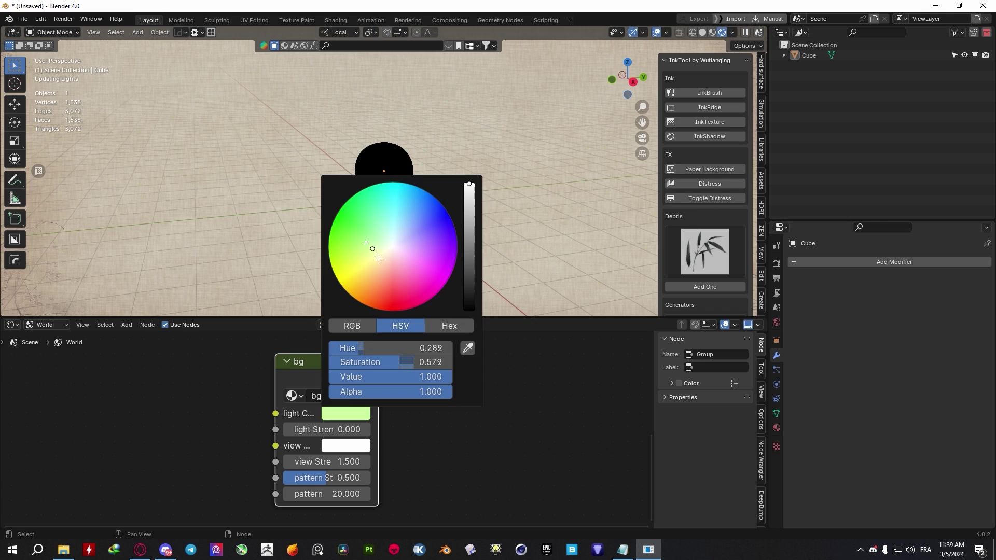
left_click(346, 445)
left_click(414, 273)
left_click(409, 291)
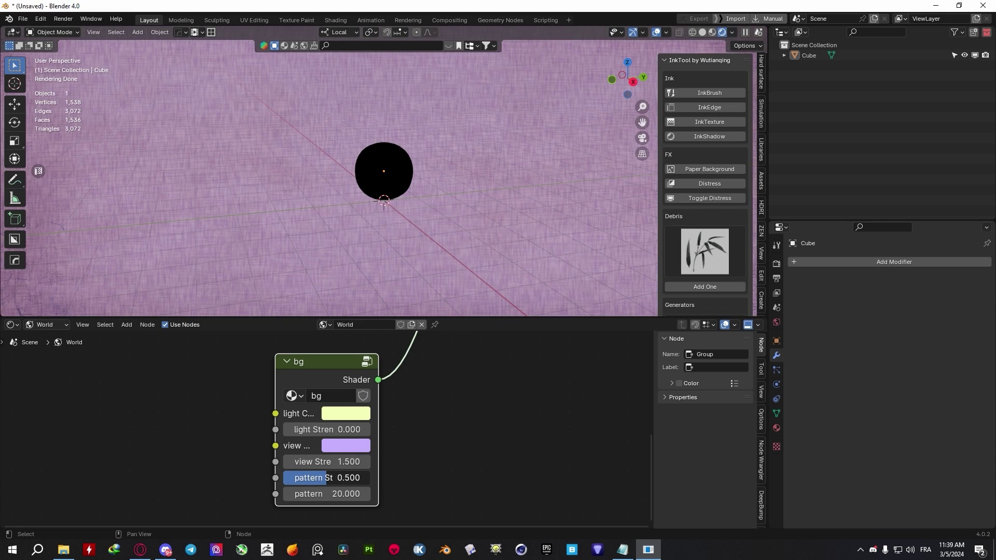
left_click_drag(327, 478, 352, 477)
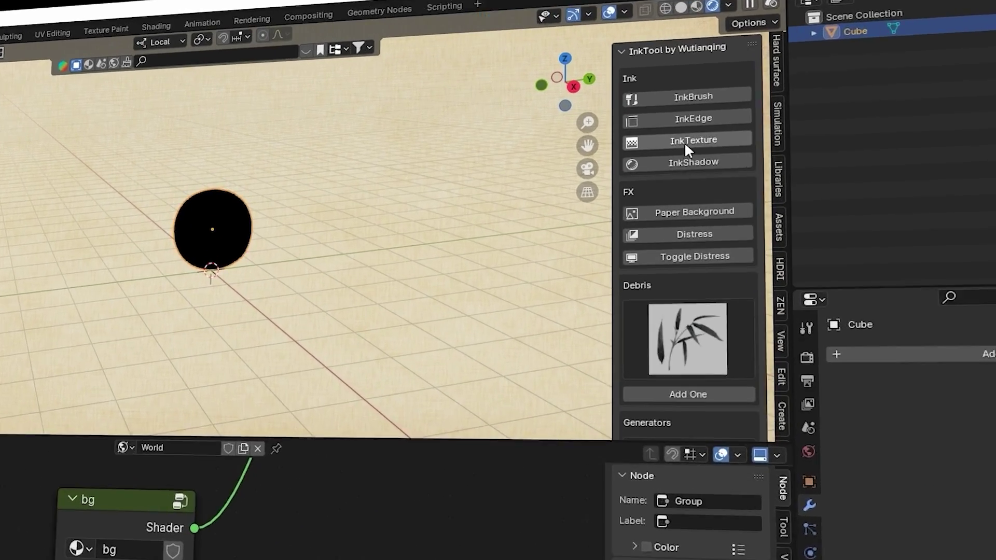
- Apply InkTexture to the sphere as mottled red ink with ramp 0.775
left_click(698, 128)
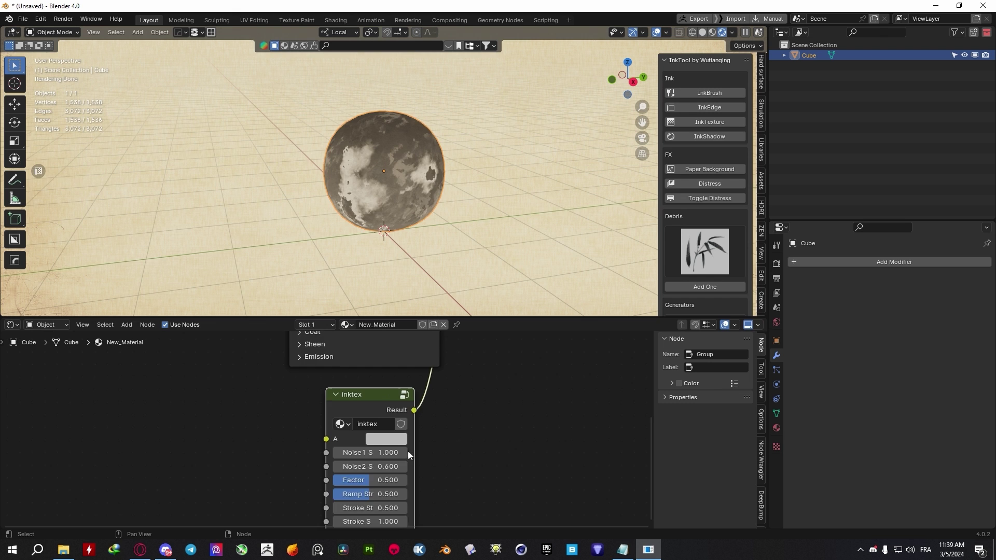
scroll(447, 456, "up", 2)
left_click(363, 352)
left_click(416, 179)
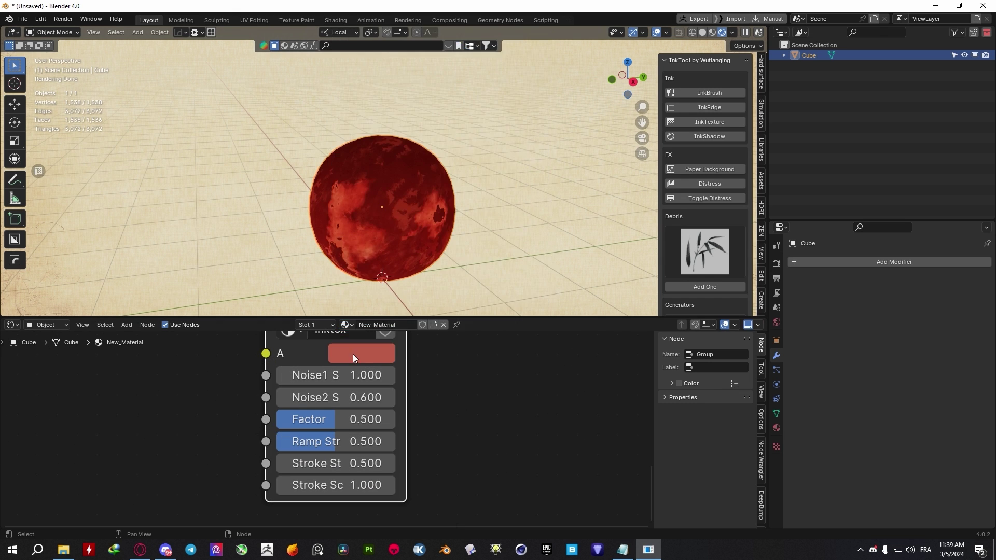
left_click(358, 354)
left_click_drag(337, 375, 363, 375)
mouse_move(336, 397)
left_mouse_down()
mouse_move(352, 397)
mouse_move(326, 397)
left_mouse_up()
left_click(358, 354)
left_click_drag(422, 283, 389, 283)
mouse_move(336, 441)
left_mouse_down()
mouse_move(379, 442)
mouse_move(316, 463)
mouse_move(383, 464)
mouse_move(336, 463)
left_mouse_up()
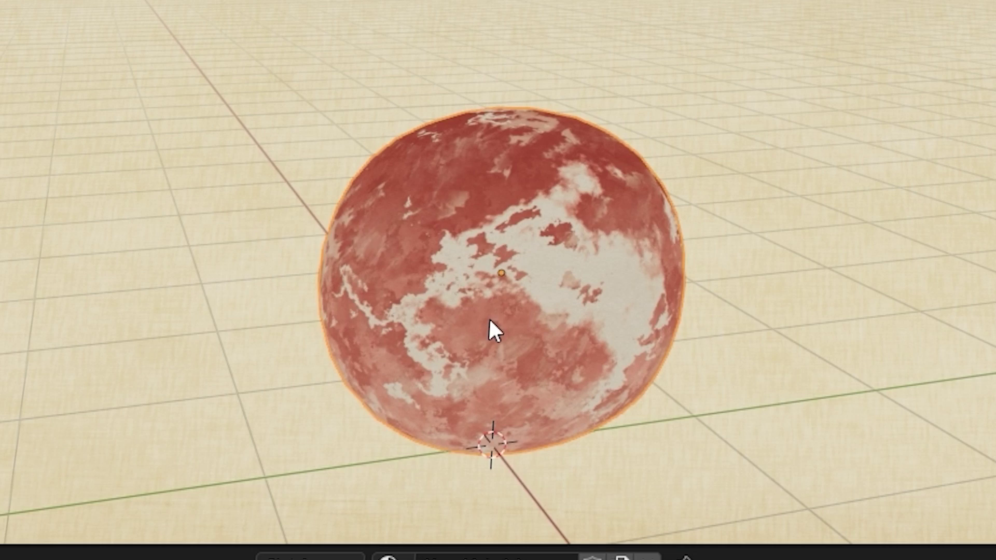
- Enter Vertex Paint with the brush blend set to Subtract, viewing the sphere from further out
key("ctrl+Tab")
left_click(467, 187)
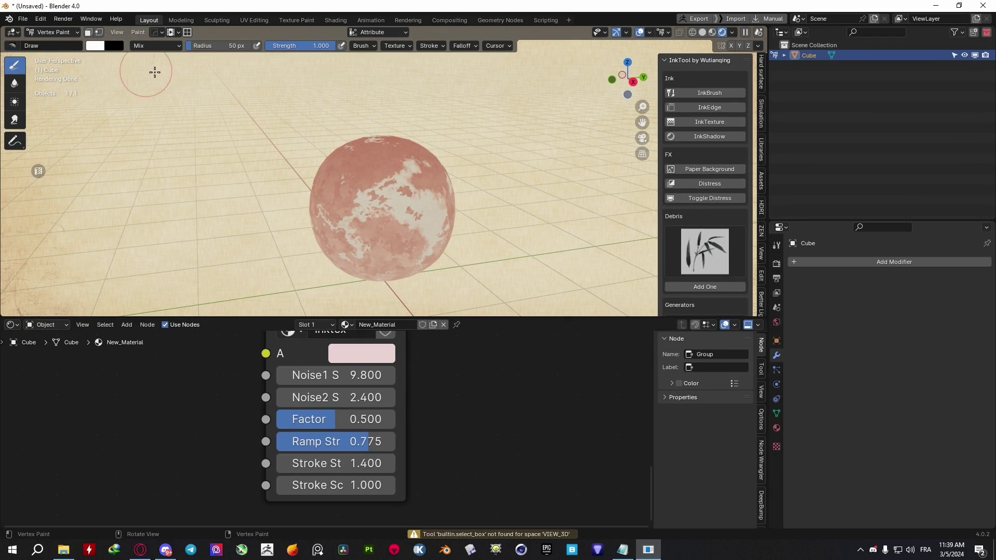
left_click(156, 46)
left_click(231, 131)
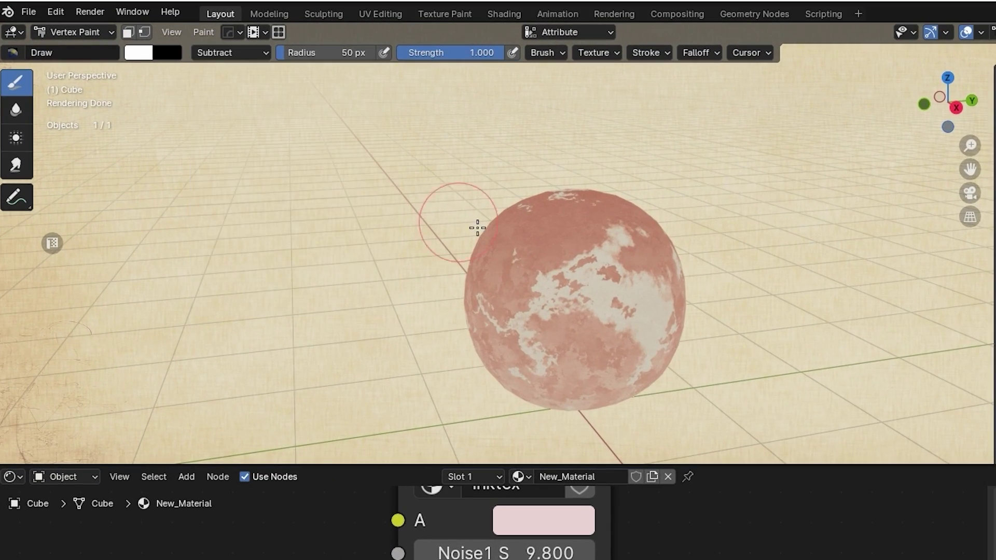
middle_click_drag(499, 273, 512, 370)
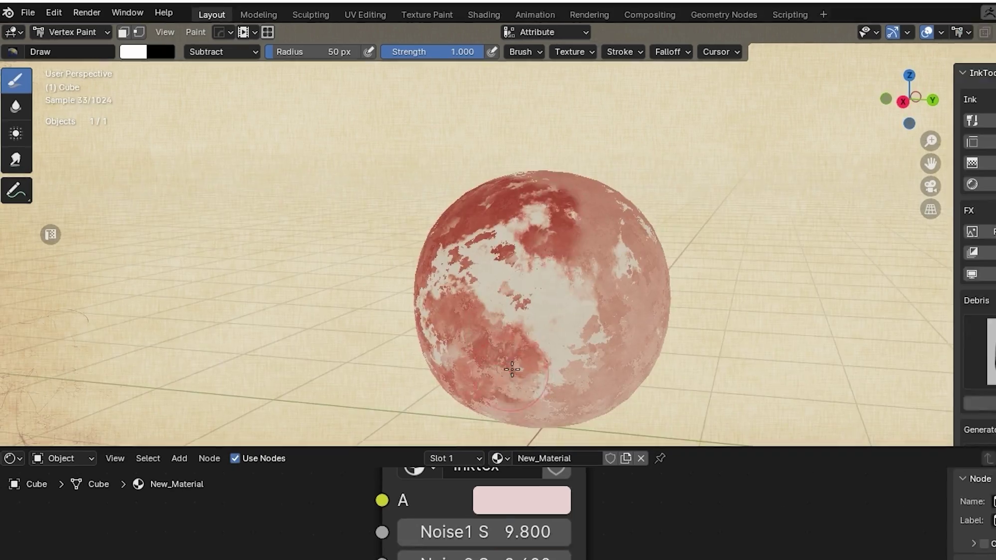
scroll(512, 370, "down", 4)
- Back in Object Mode, add InkEdge with To Min -0.190, To Max 0.330 and 拉丝儿 -3.200
key("ctrl+Tab")
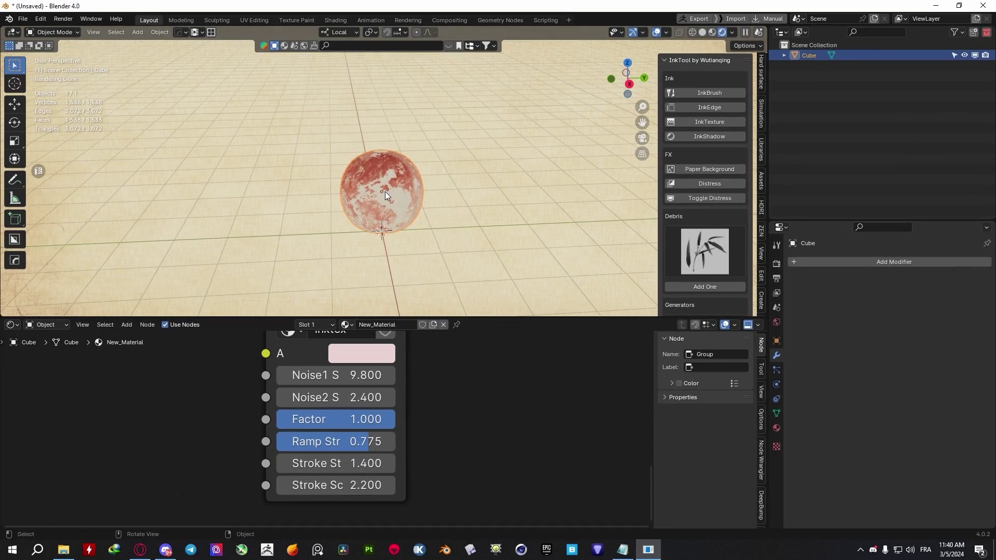
scroll(386, 187, "up", 1)
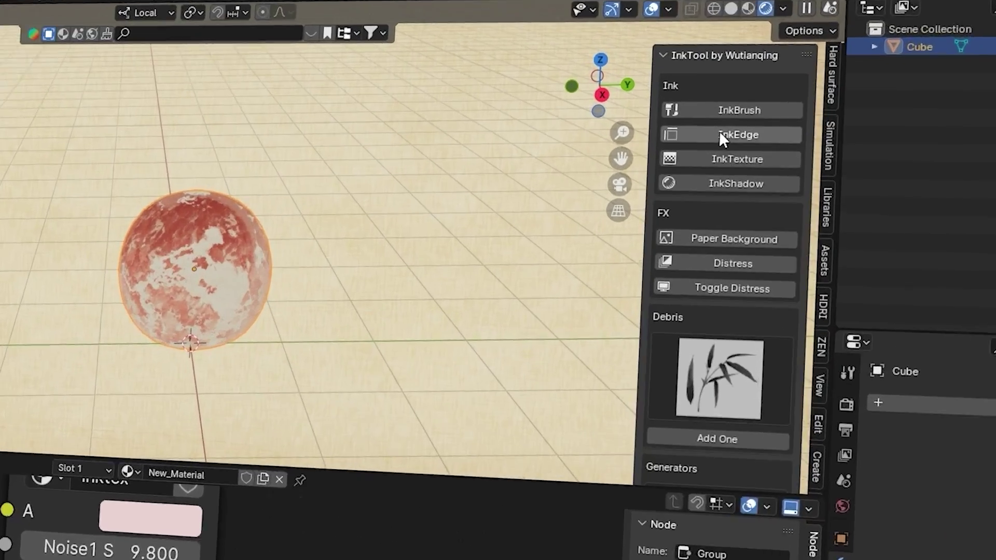
left_click(684, 108)
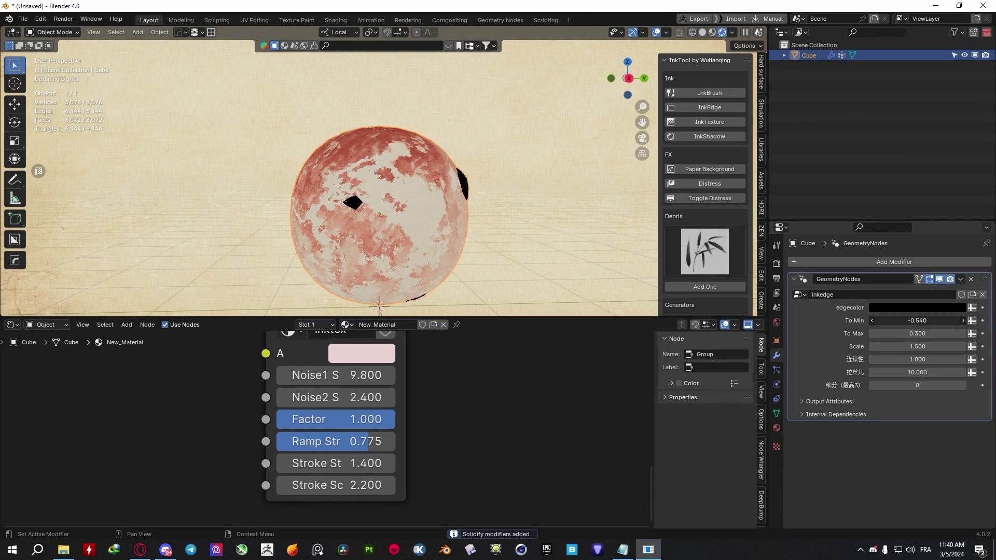
left_click_drag(918, 320, 903, 335)
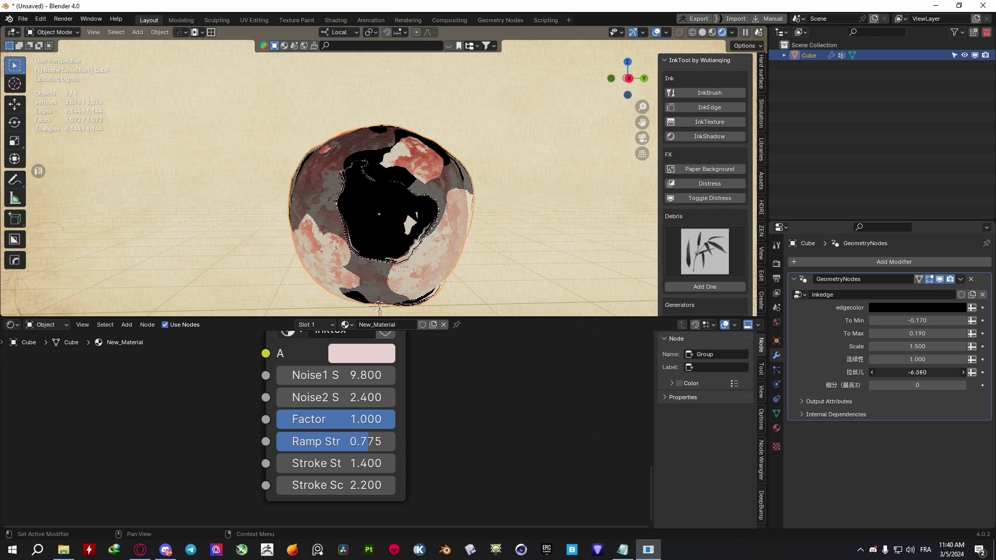
left_click_drag(917, 373, 892, 347)
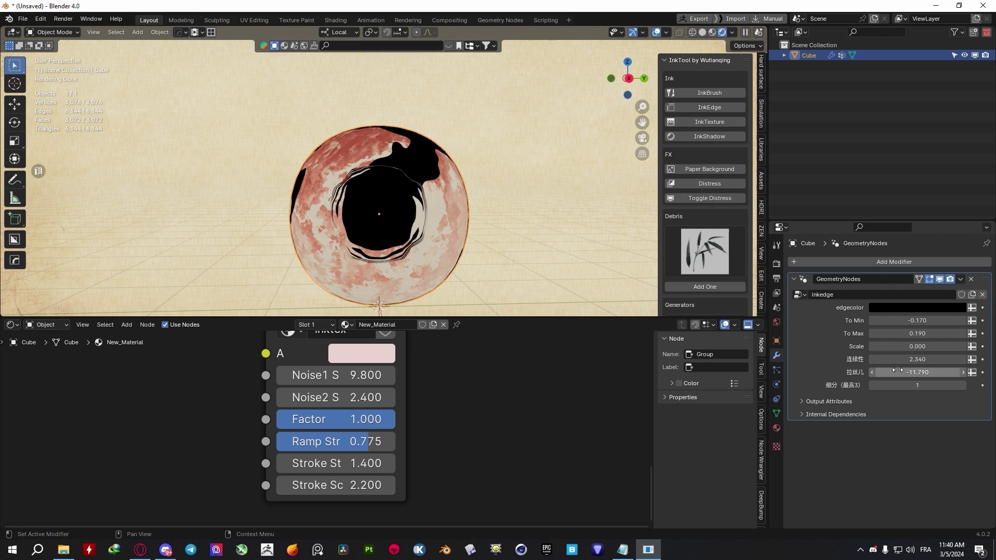
left_click_drag(917, 373, 928, 372)
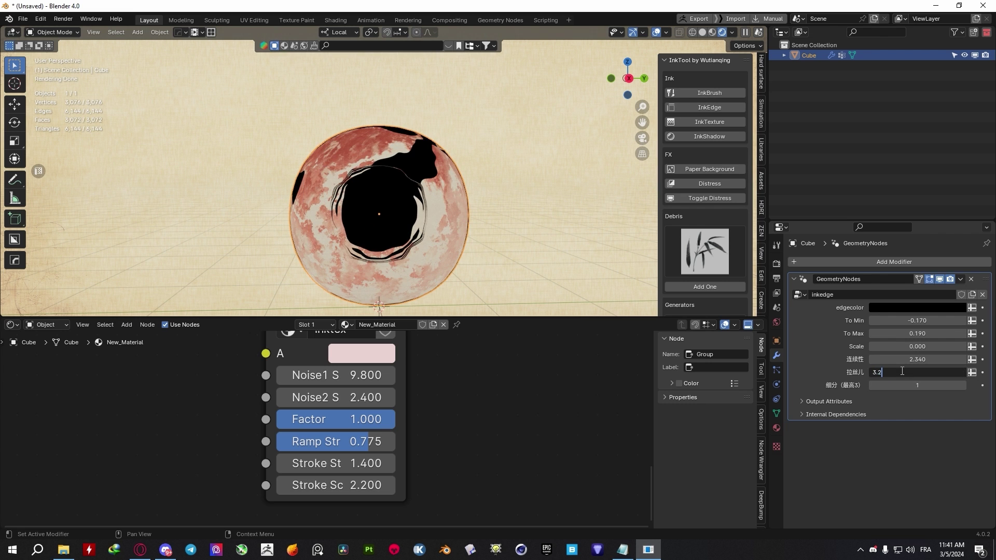
left_click_drag(904, 375, 906, 372)
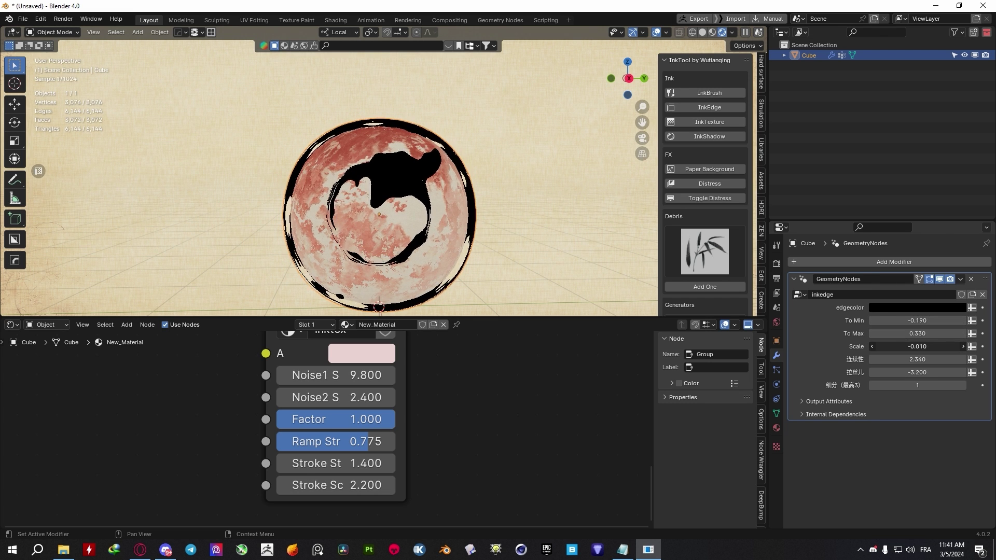
- Switch the sphere to Weight Paint and brush an inkedge weight gradient across it
key("ctrl+Tab")
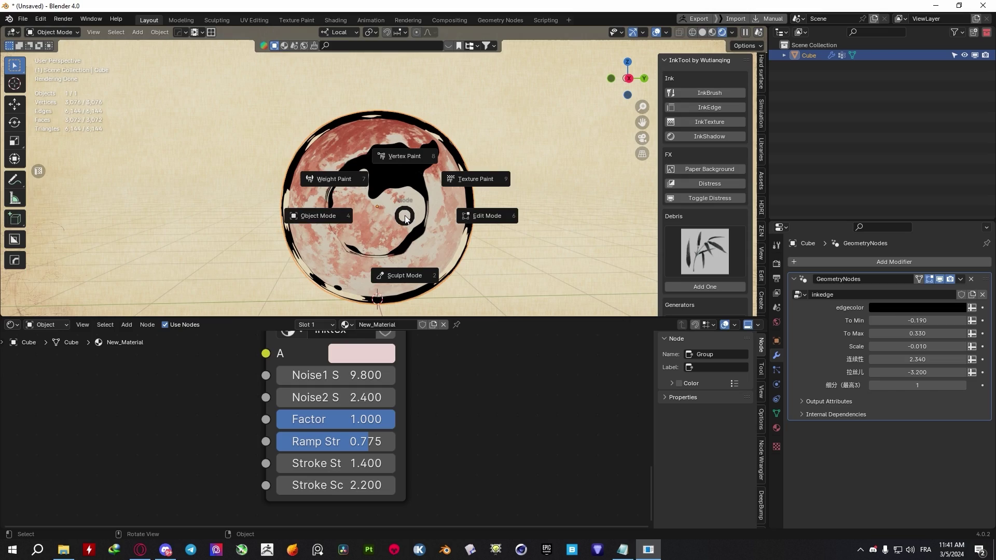
left_click(380, 176)
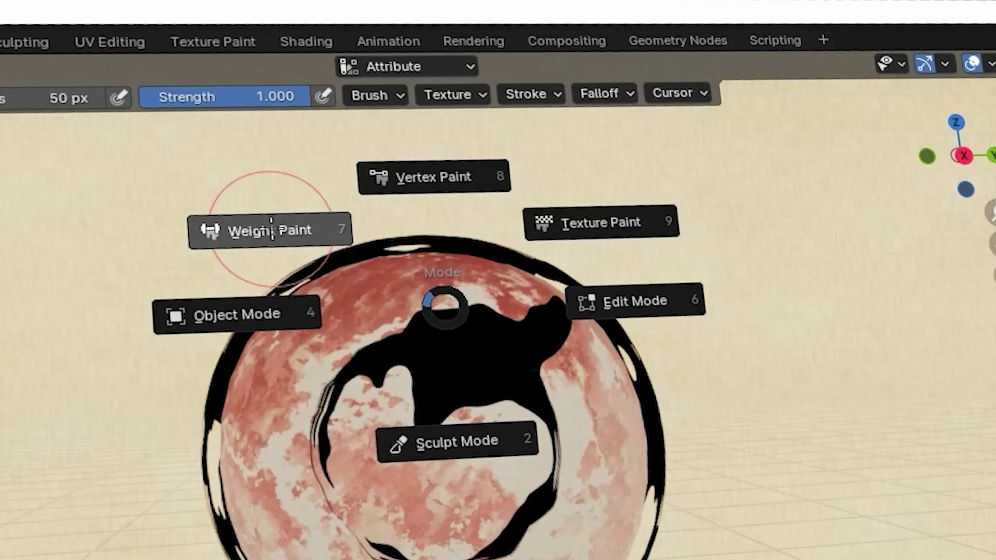
left_click(342, 124)
mouse_move(441, 322)
left_mouse_down()
mouse_move(347, 253)
mouse_move(473, 337)
mouse_move(294, 287)
left_mouse_up()
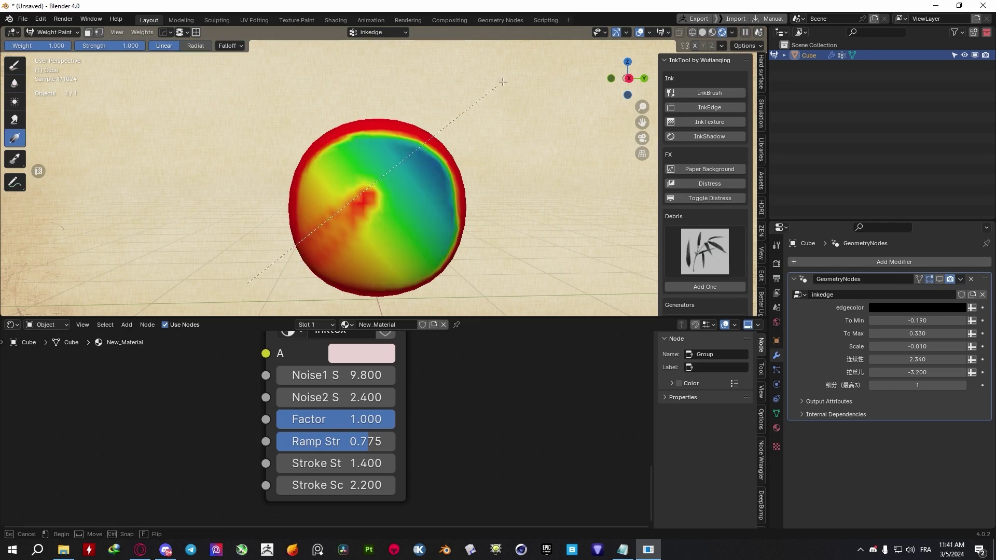
- Return the sphere to Object Mode and apply its transforms
left_click(54, 32)
left_click(51, 42)
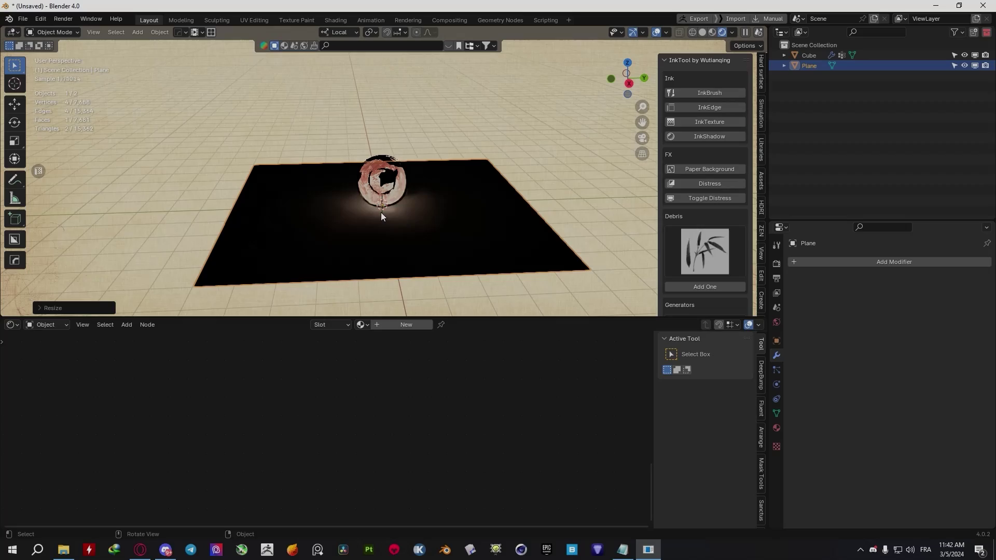
key("ctrl+a")
left_click(354, 232)
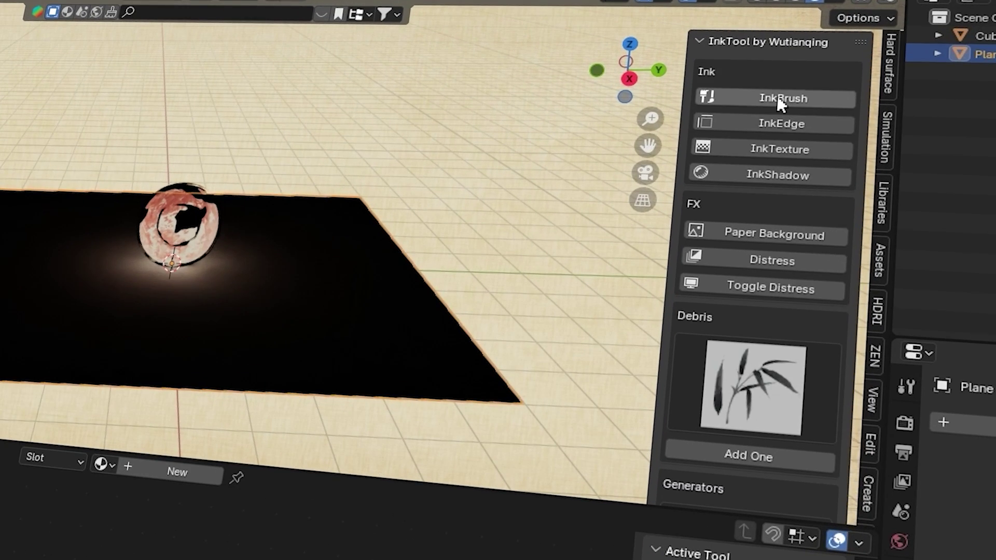
- Add an InkShadow on a ground plane and the InkBrush stroke effect
left_click(706, 92)
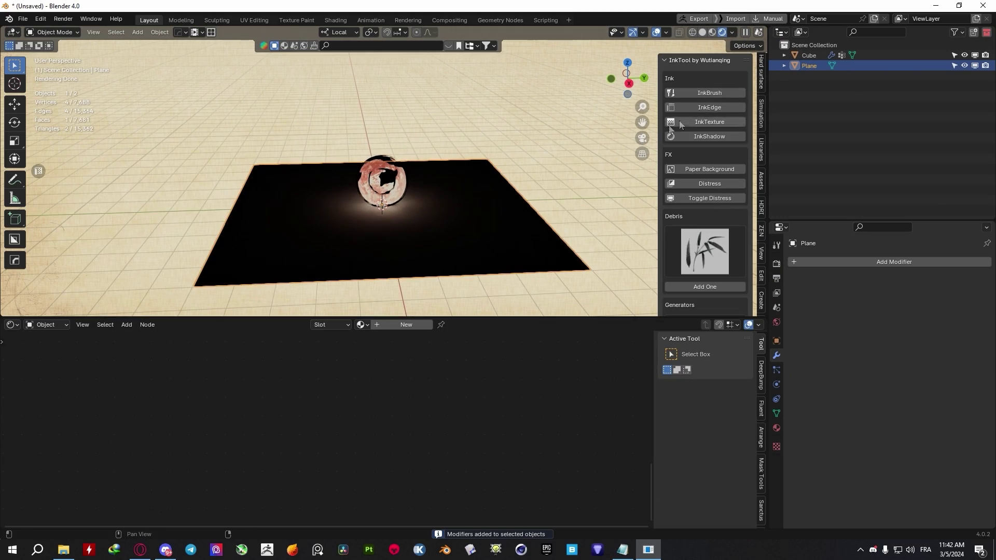
left_click(703, 134)
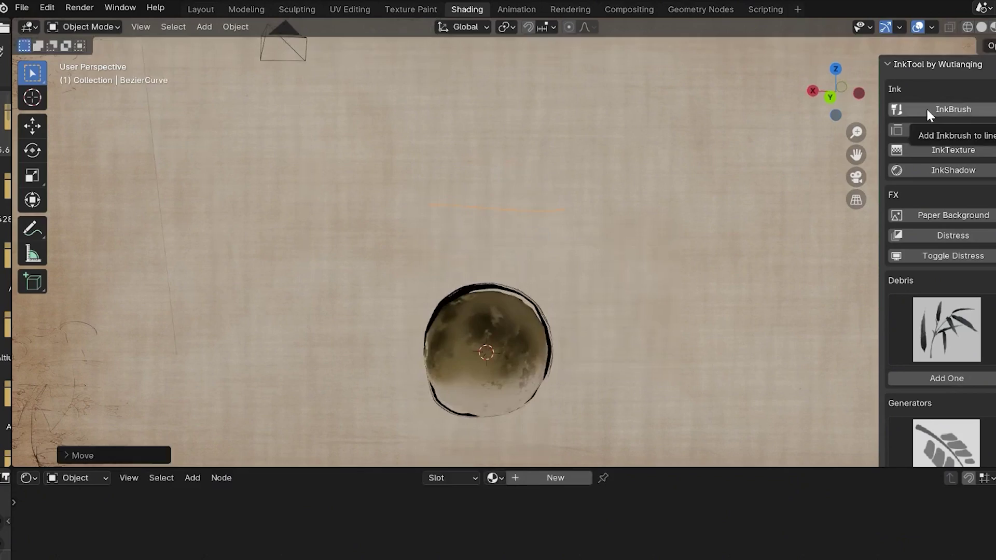
left_click(926, 107)
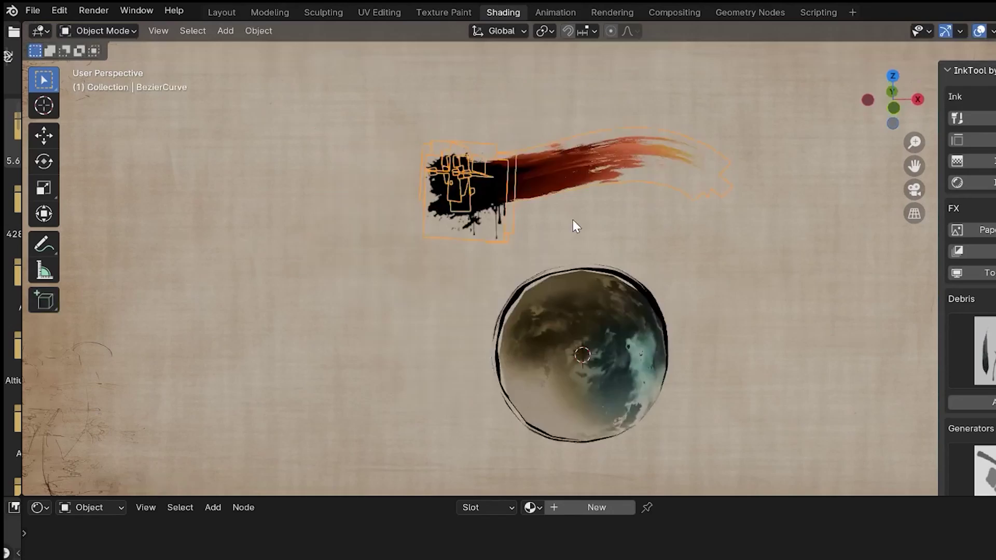
- Draw ink strokes on the Surface around the sphere and enter the stroke curve's Edit Mode
left_click_drag(620, 199, 640, 290)
left_click_drag(435, 280, 449, 376)
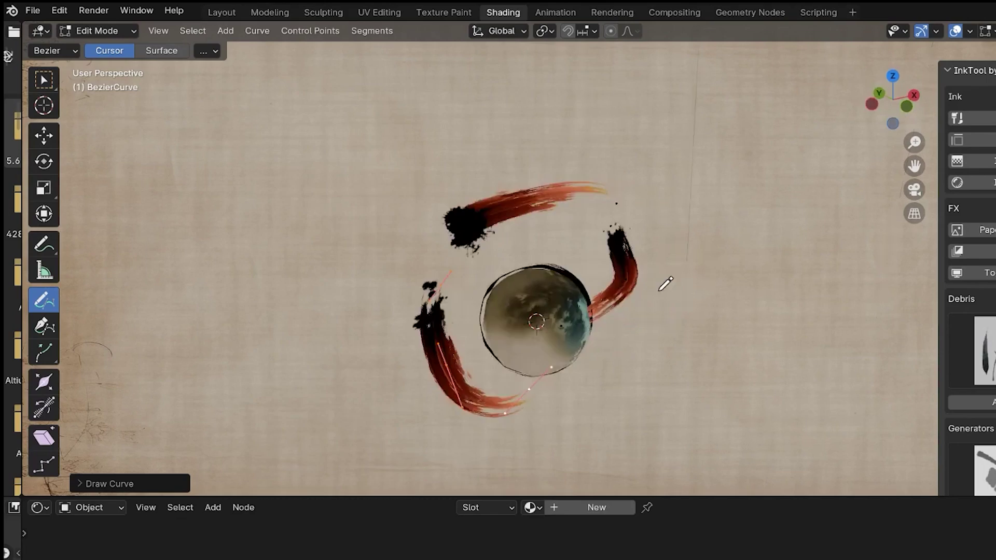
scroll(662, 282, "up", 3)
left_click(161, 50)
middle_click_drag(540, 224, 629, 349)
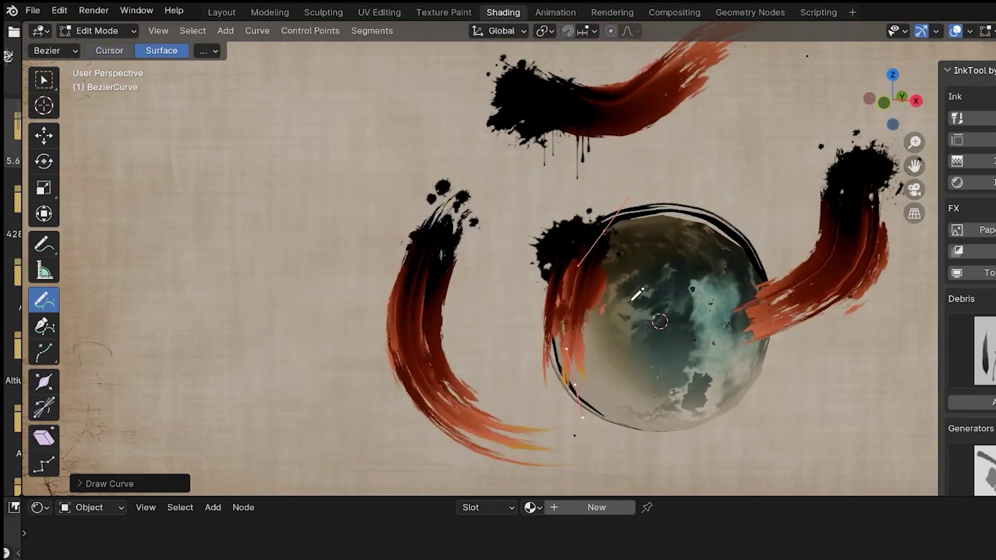
scroll(656, 334, "down", 3)
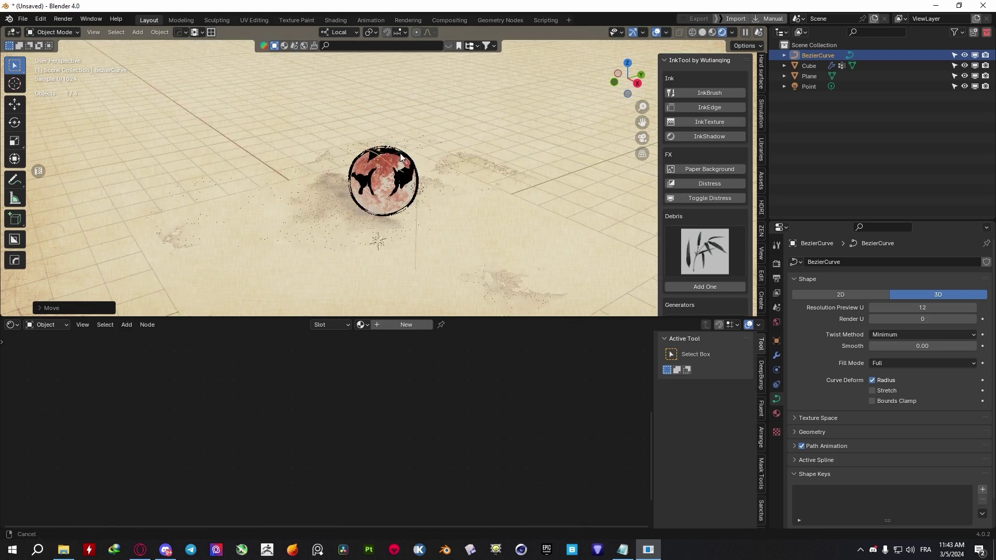
scroll(467, 197, "down", 2)
scroll(467, 197, "up", 2)
middle_click_drag(446, 208, 473, 192)
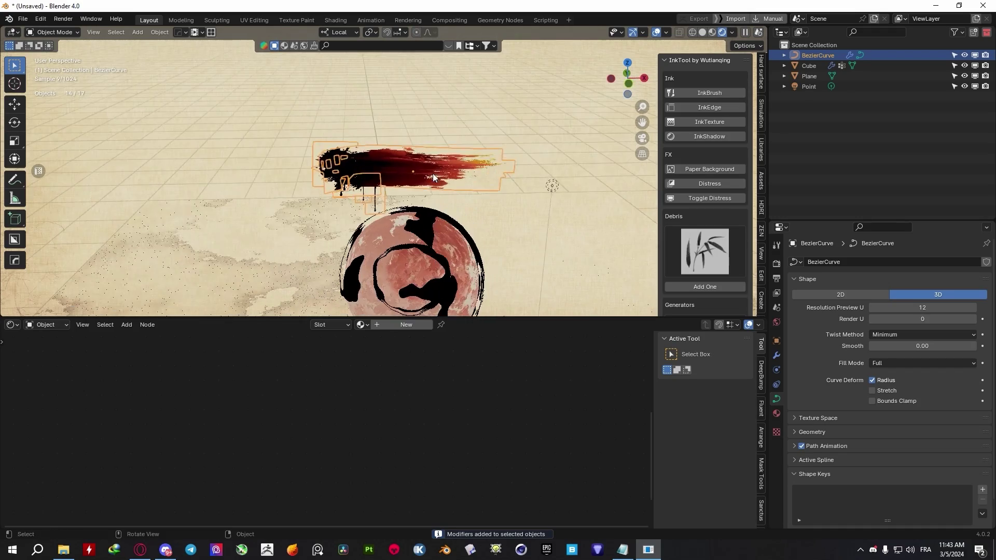
key("Tab")
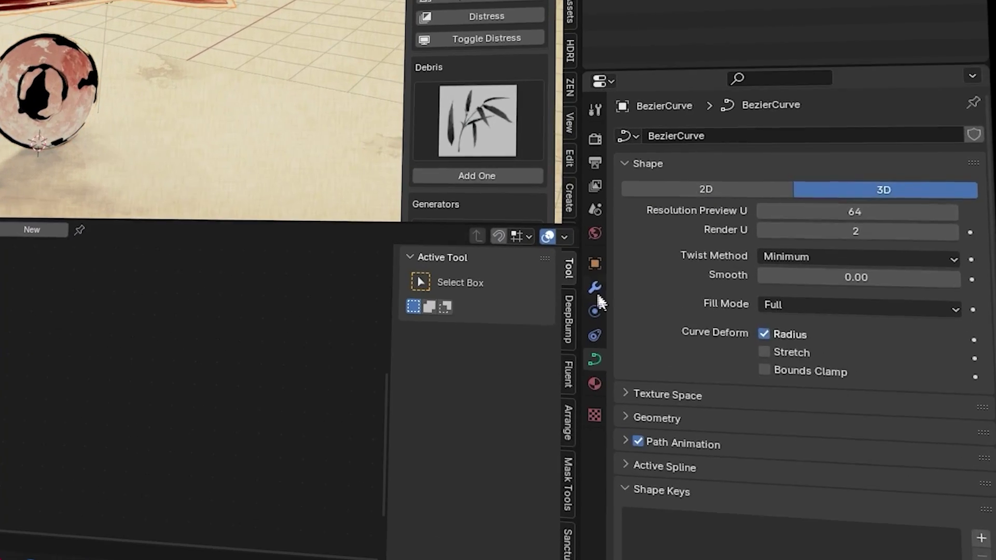
- Recolour the InkBrush stroke and adjust its 干枯, 飞白, 拖尾 and 深浅 values
left_click(776, 355)
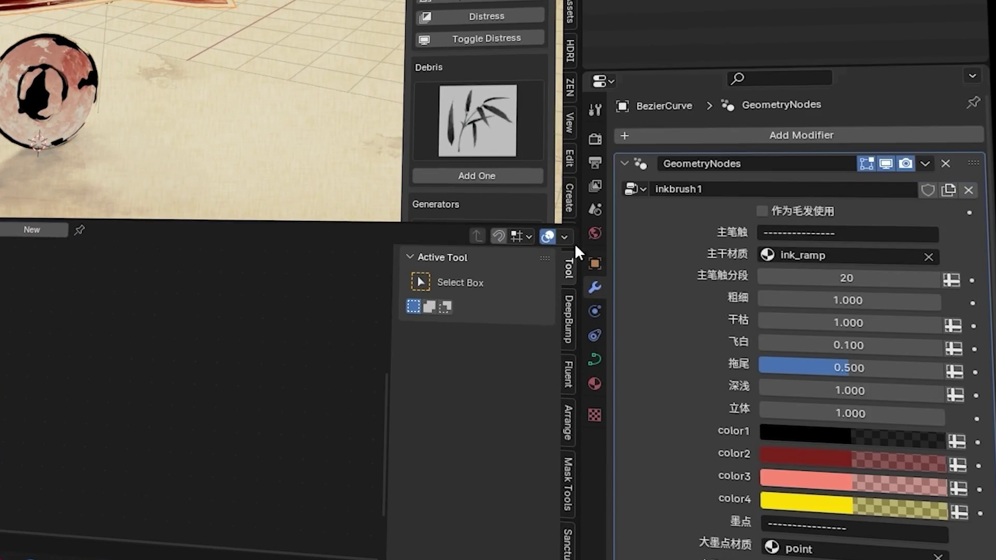
left_click(819, 438)
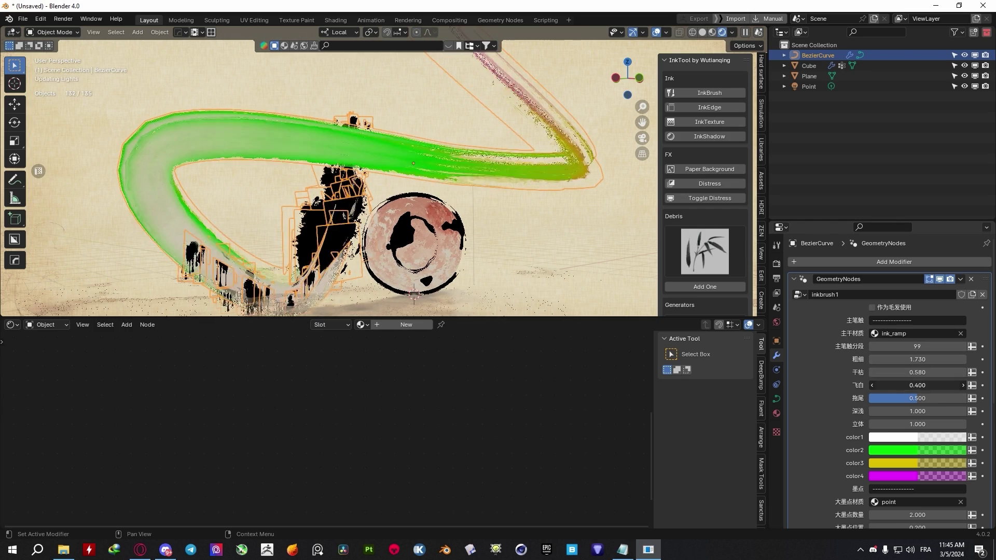
left_click_drag(911, 413, 929, 414)
scroll(911, 413, "down", 10)
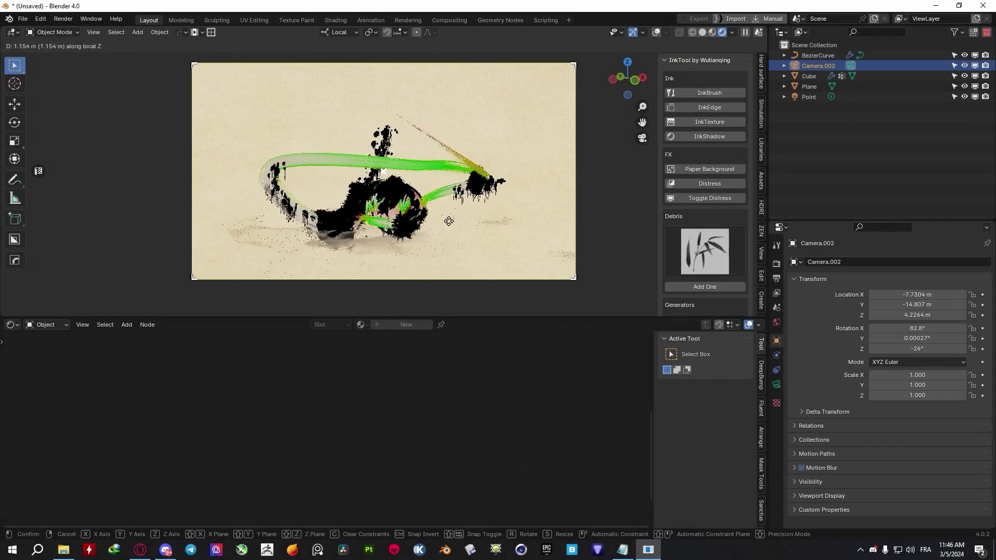
- Point the 墨点墨滴朝向 ink drops at Camera.002 and frame the sphere with Camera to View
scroll(882, 394, "down", 10)
left_click(898, 466)
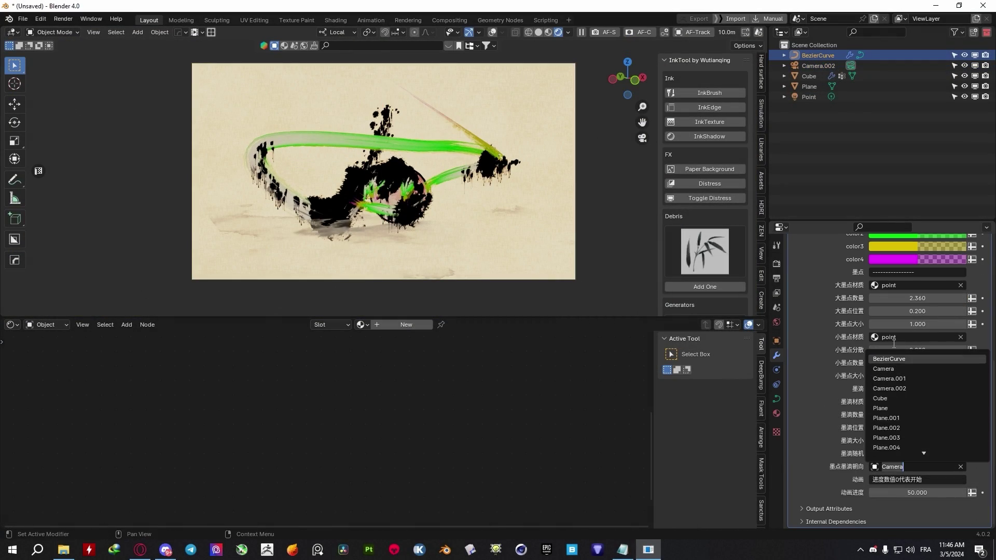
type("camera")
left_click(889, 379)
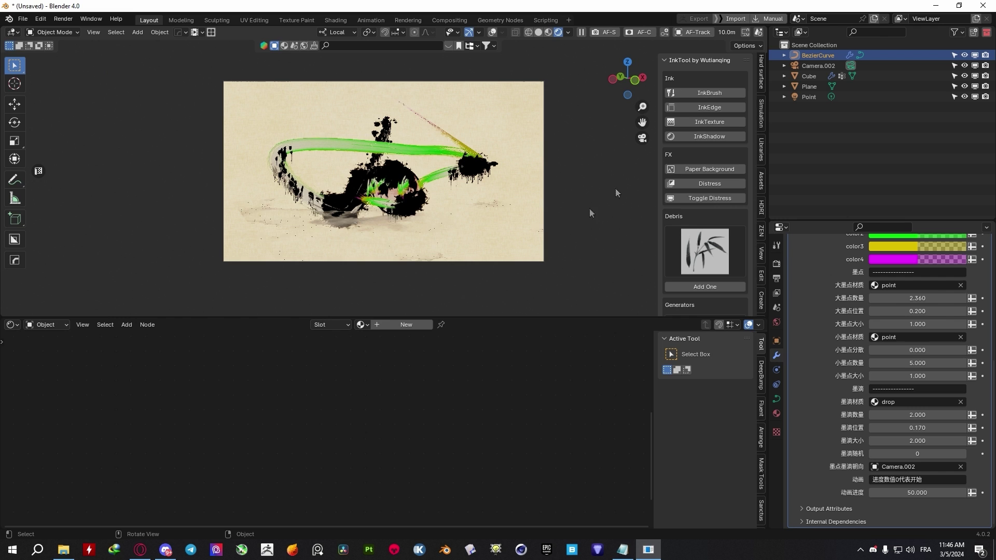
left_click(761, 252)
left_click(703, 190)
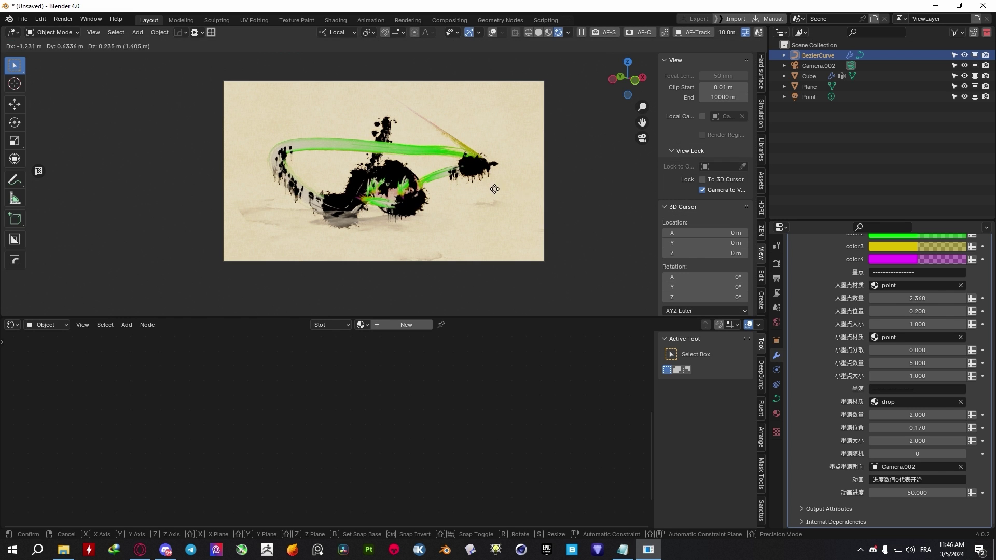
mouse_move(597, 189)
middle_mouse_down()
mouse_move(547, 191)
mouse_move(636, 301)
middle_mouse_up()
middle_click_drag(395, 177, 307, 166)
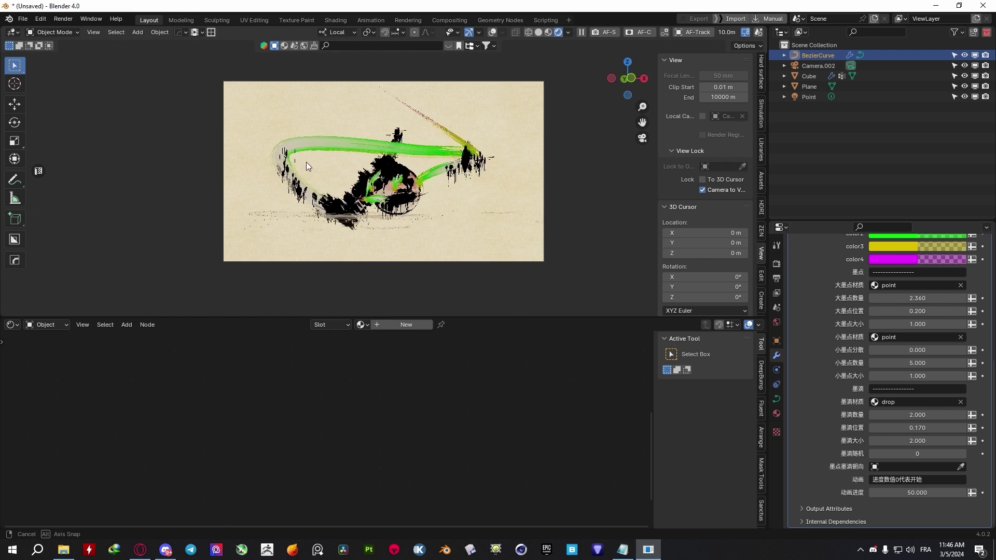
left_click(887, 467)
left_click(892, 431)
middle_click_drag(597, 189, 486, 204)
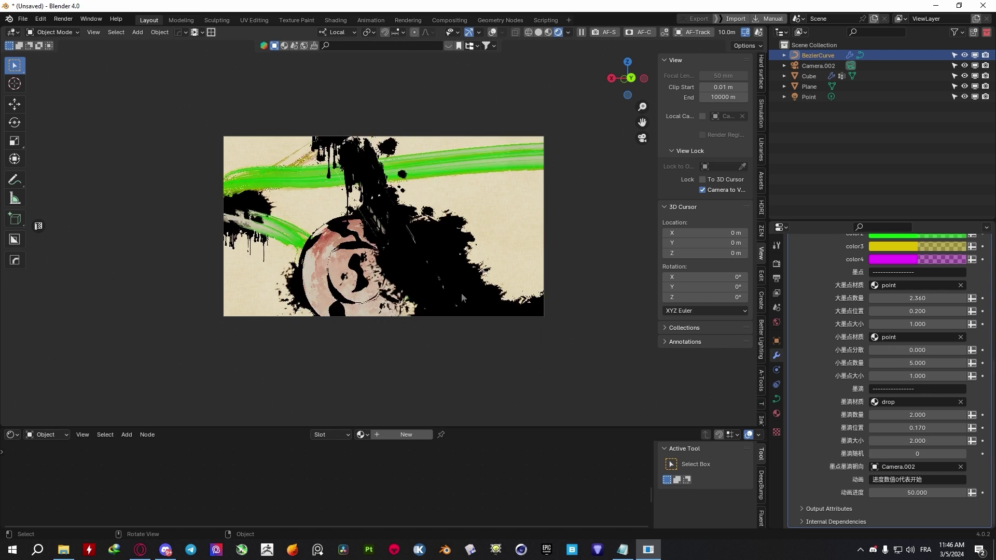
- Remove Camera.002 and set the stroke's 动画进度 to 0
key("ctrl+z")
left_click(923, 493)
type("0")
key("Return")
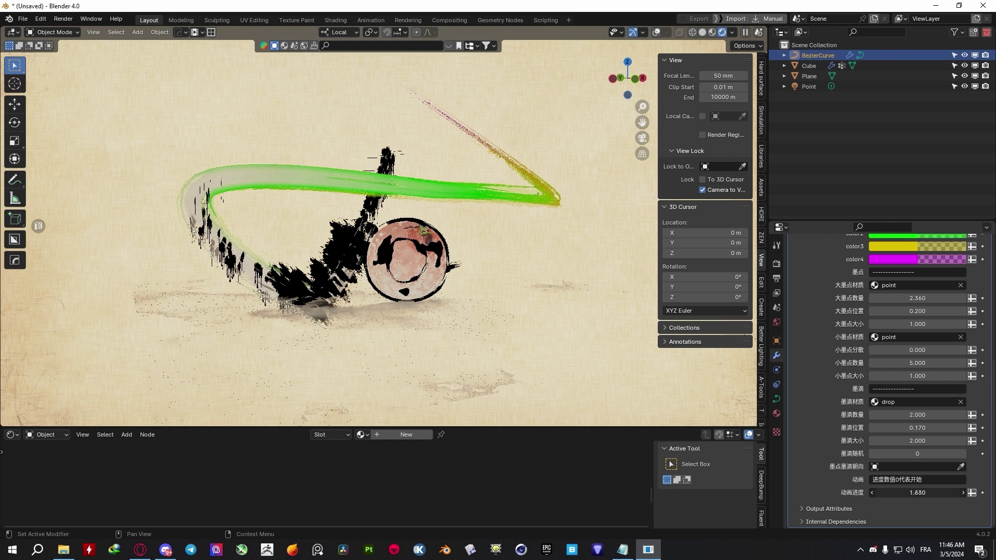
left_click_drag(929, 493, 918, 493)
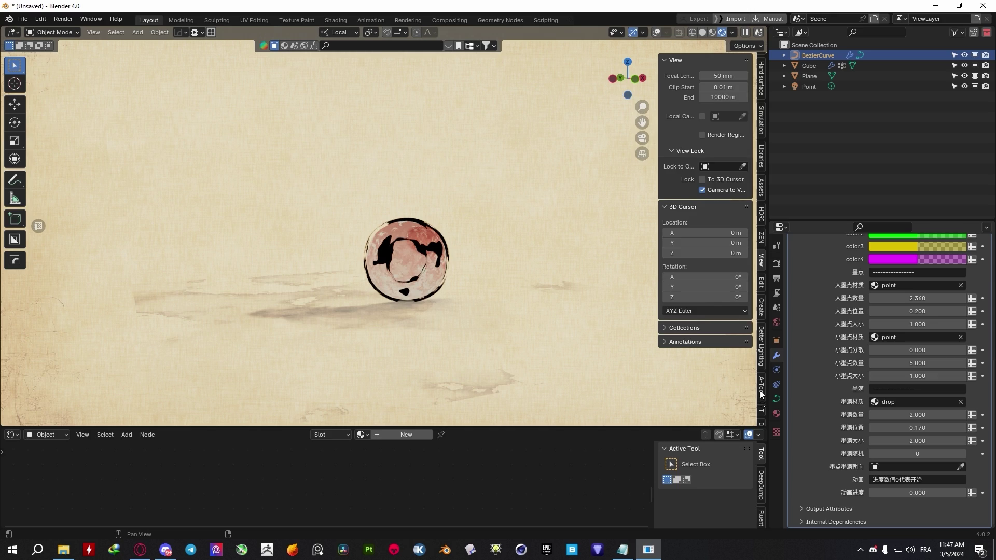
- Show the InkTool sidebar and browse the Debris thumbnail assets
left_click(762, 411)
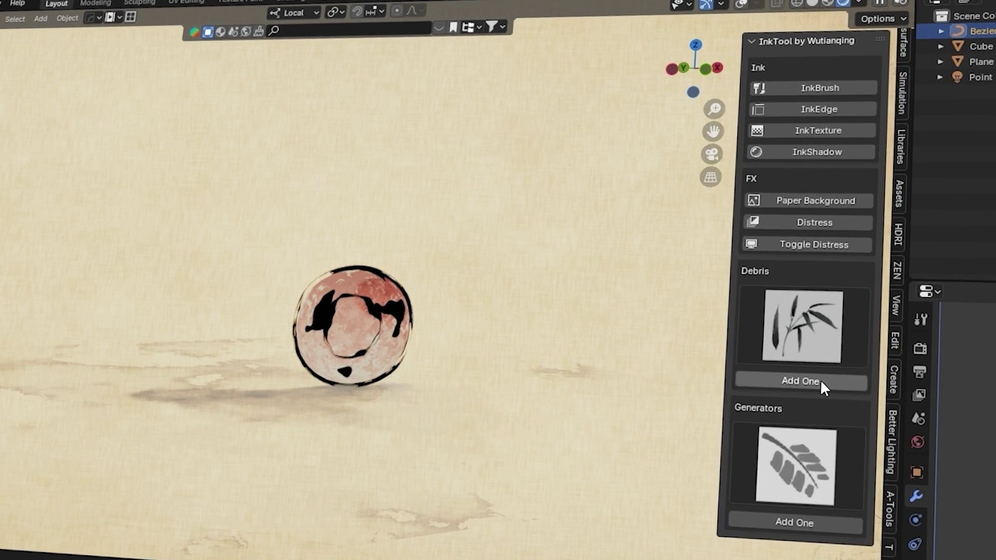
left_click(802, 325)
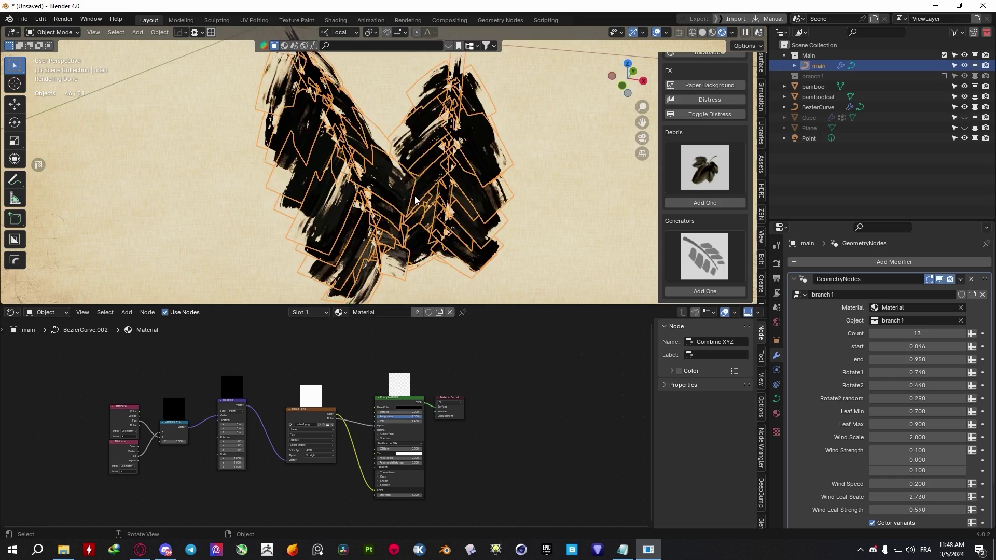
- Thin branch1 to 6 leaf strokes and adjust its Rotate2, Leaf Min and Wind Scale values
mouse_move(917, 333)
left_mouse_down()
mouse_move(887, 333)
mouse_move(882, 347)
mouse_move(934, 360)
mouse_move(934, 373)
mouse_move(882, 386)
mouse_move(939, 385)
mouse_move(934, 357)
left_mouse_up()
scroll(918, 385, "down", 2)
left_click_drag(918, 370, 944, 396)
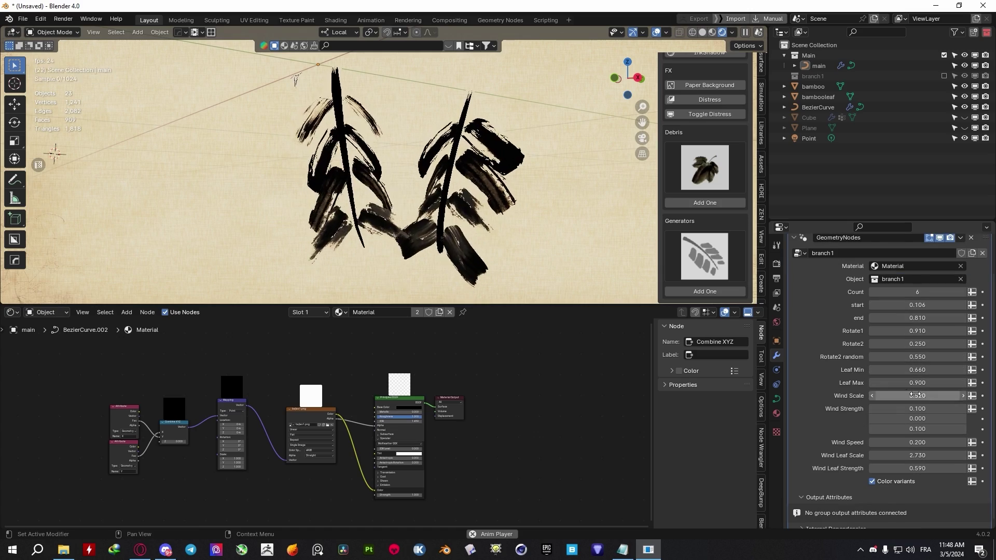
scroll(917, 384, "down", 1)
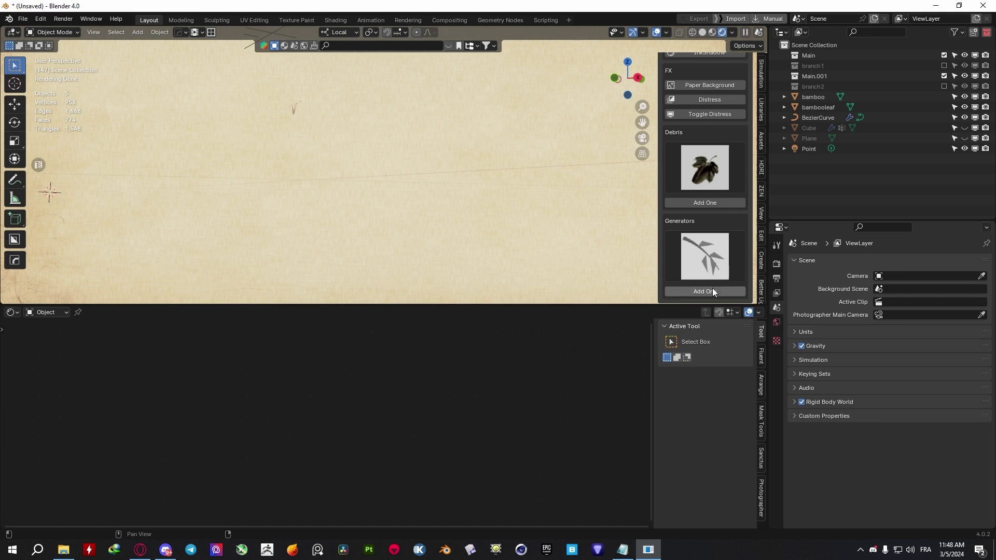
- Add a rock-and-grass scatter generator and bring in the gp_red ink stroke debris asset
left_click(722, 293)
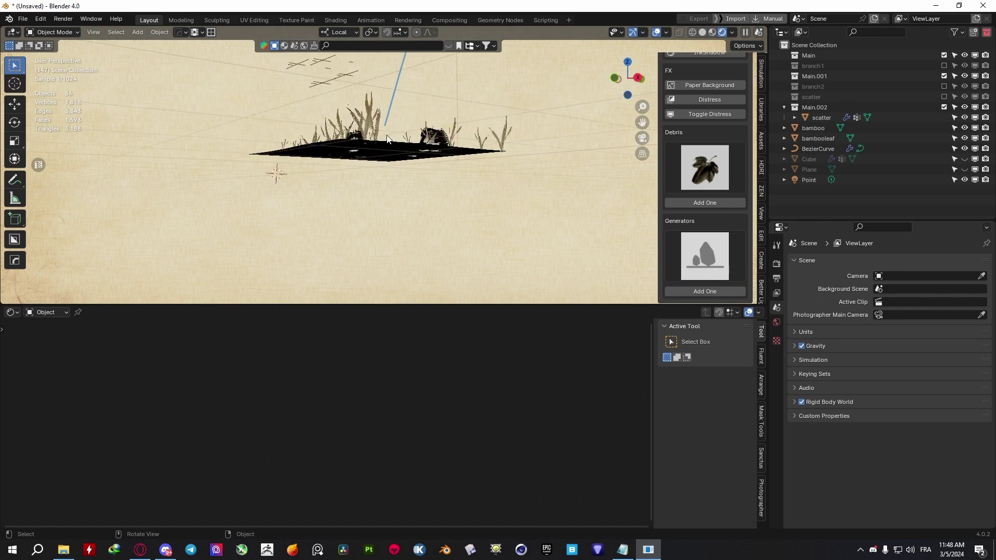
middle_click_drag(357, 180, 450, 180)
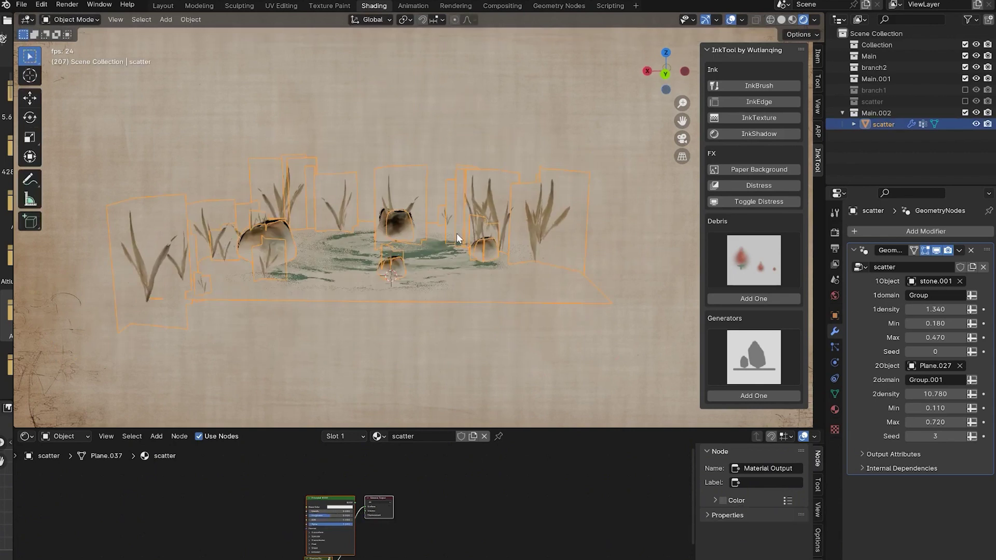
left_click(752, 256)
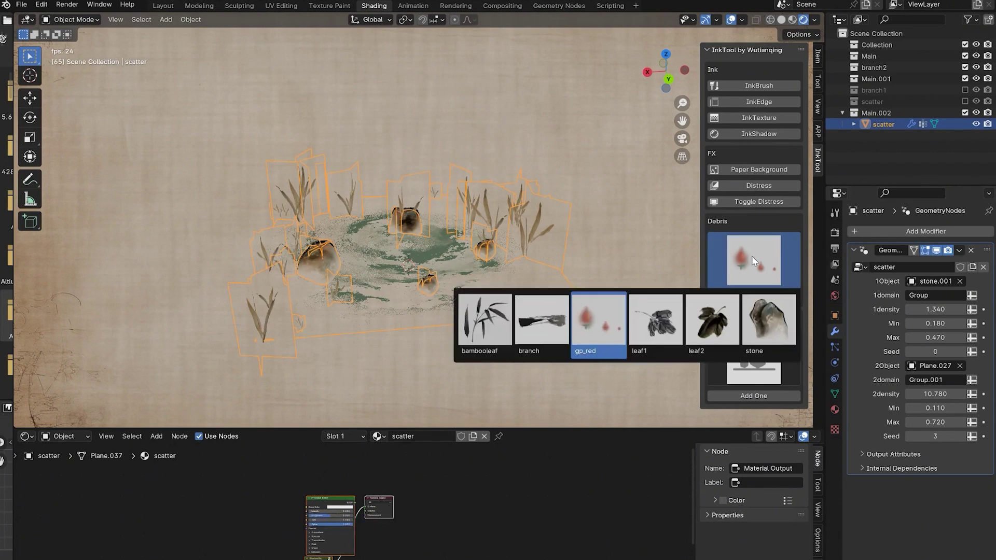
left_click(599, 319)
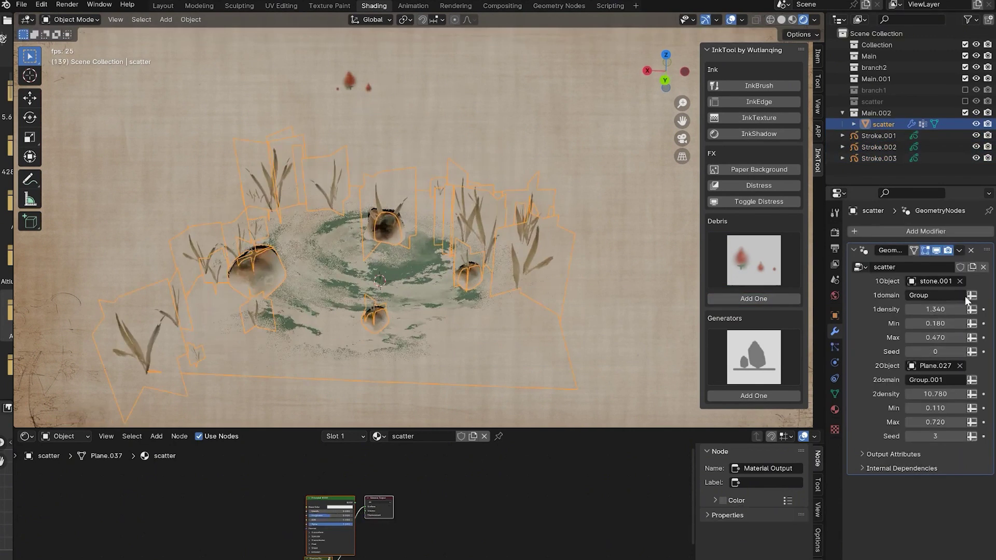
- Scatter the red gp_red strokes in place of the grass and weight-paint the scatter plane
left_click(350, 80)
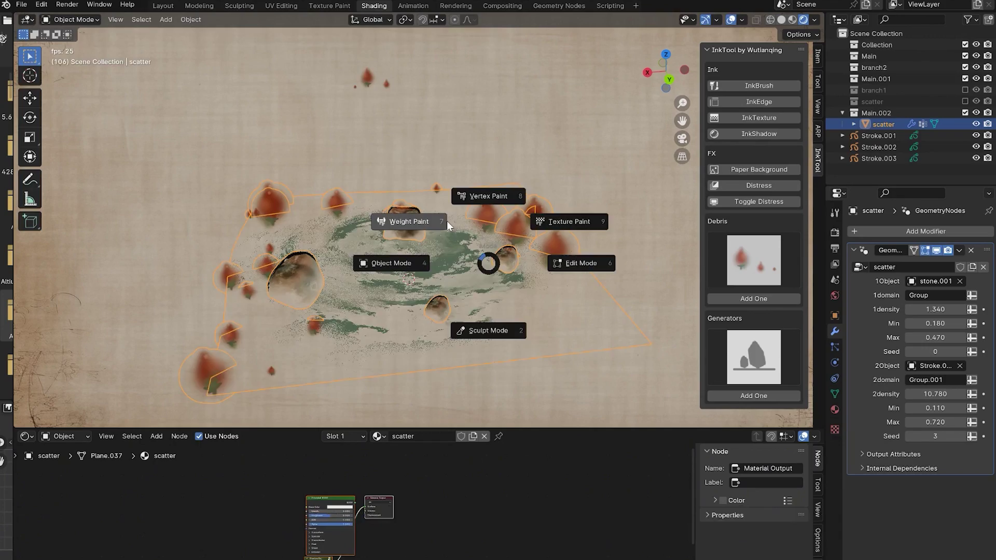
left_click(447, 221)
middle_click_drag(475, 355, 473, 286)
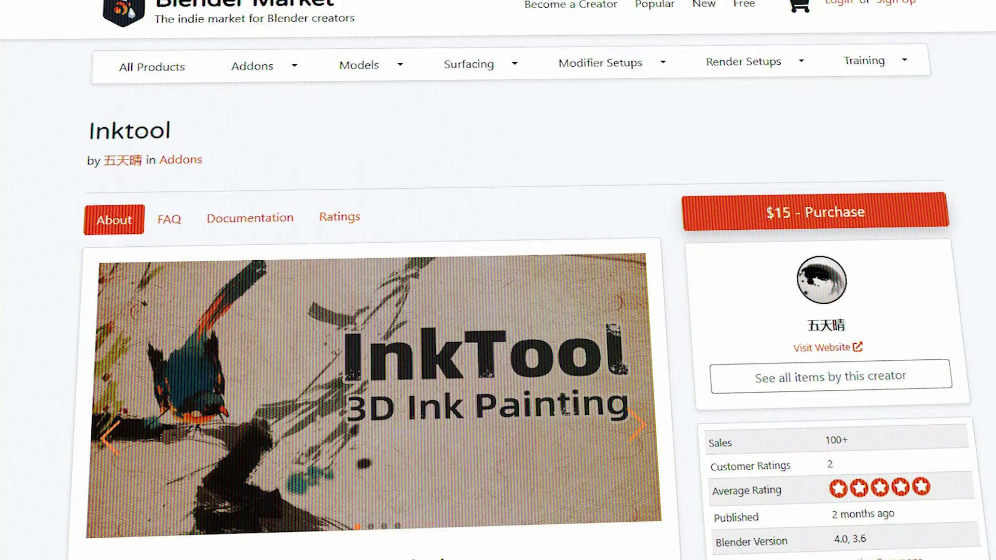
- Scroll the Inktool product page down to its tutorial videos, including Tutorial 03 - Templates and Generators
scroll(498, 280, "down", 3)
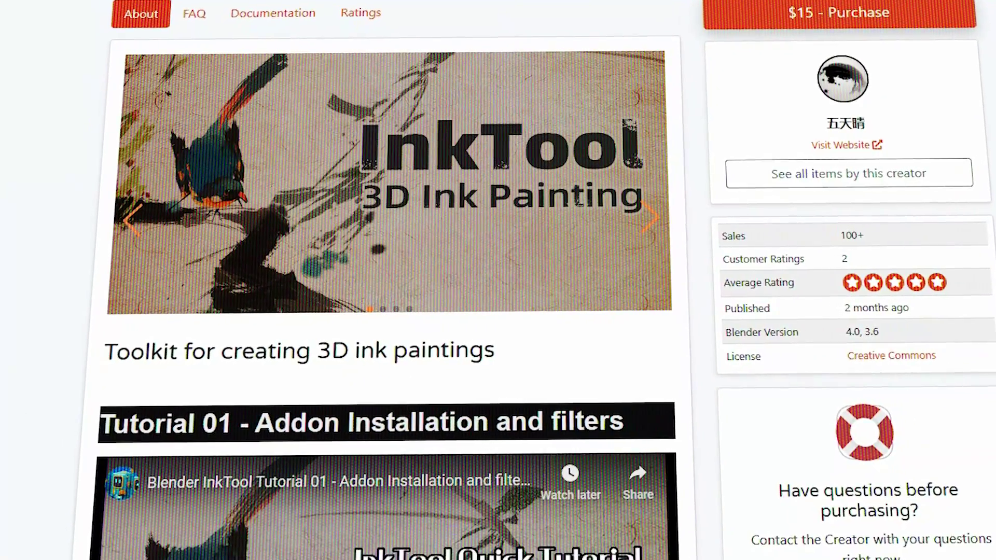
scroll(652, 216, "down", 8)
scroll(652, 216, "down", 7)
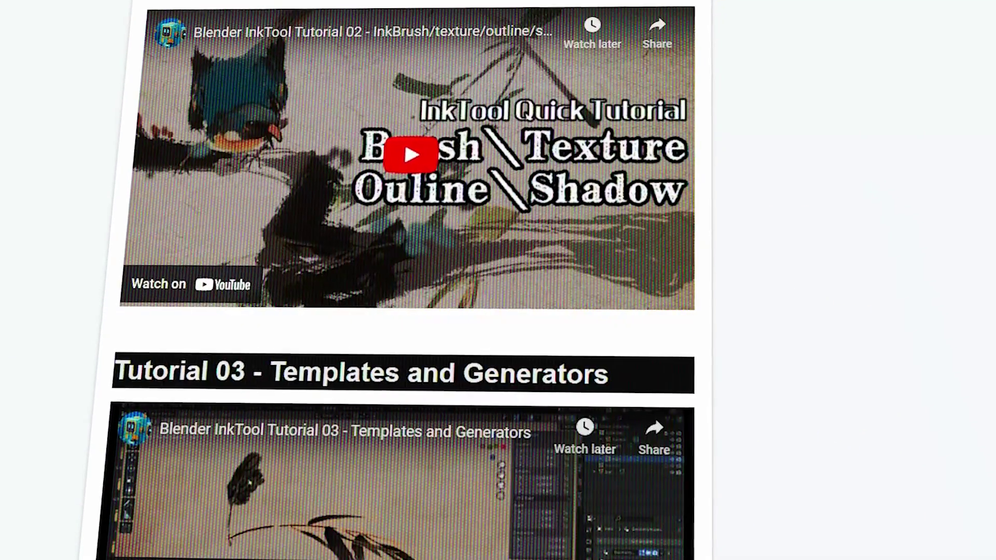
scroll(652, 217, "down", 10)
scroll(498, 280, "down", 3)
scroll(498, 280, "up", 20)
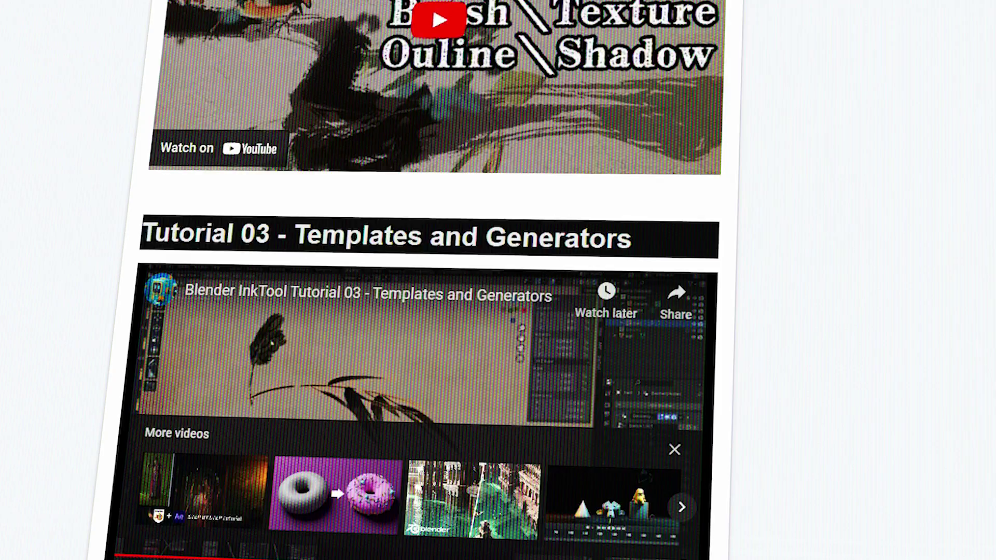